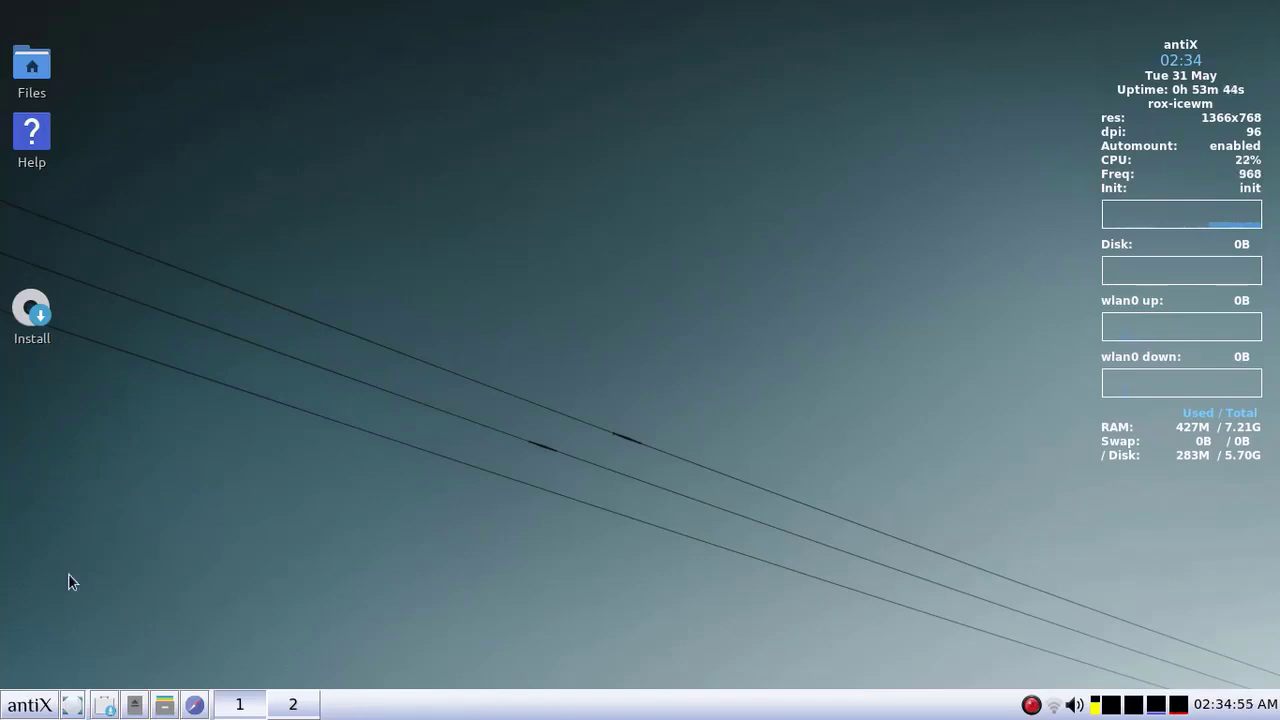
Step: Launch a ROXTerm terminal from the antiX menu, close it, then reopen the menu's Applications list
click(23, 710)
mouse_move(60, 564)
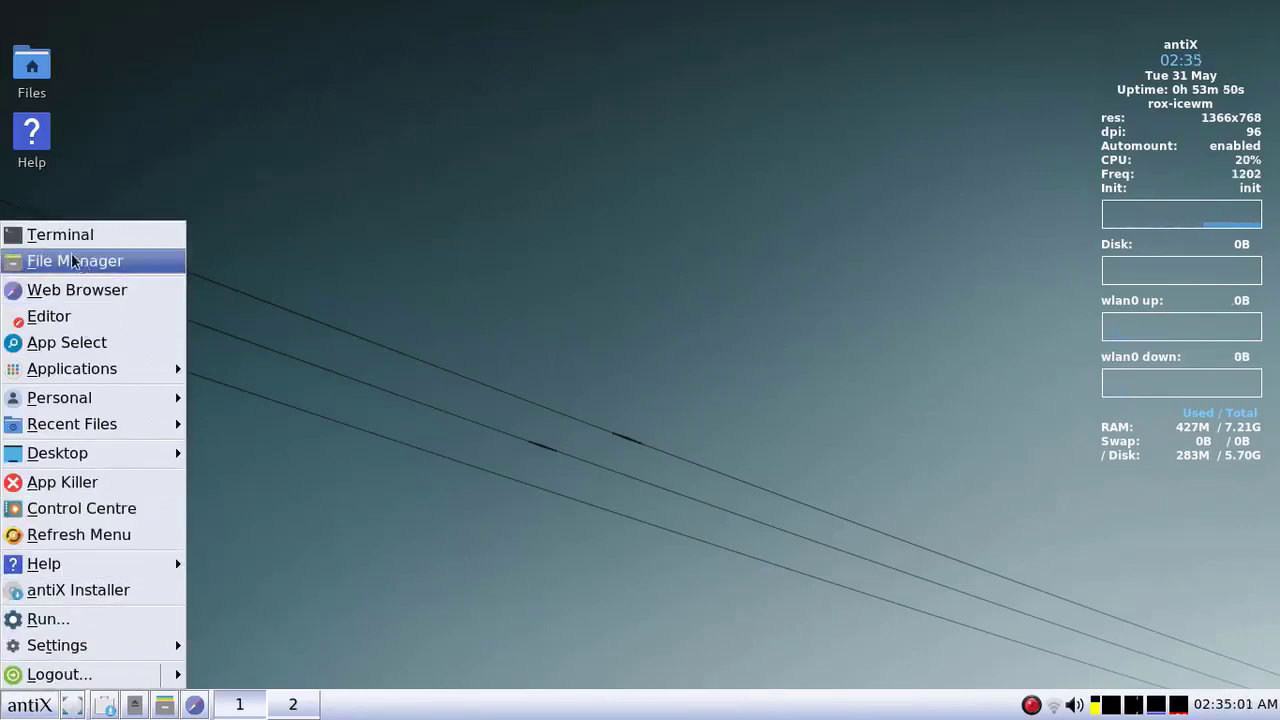
click(141, 240)
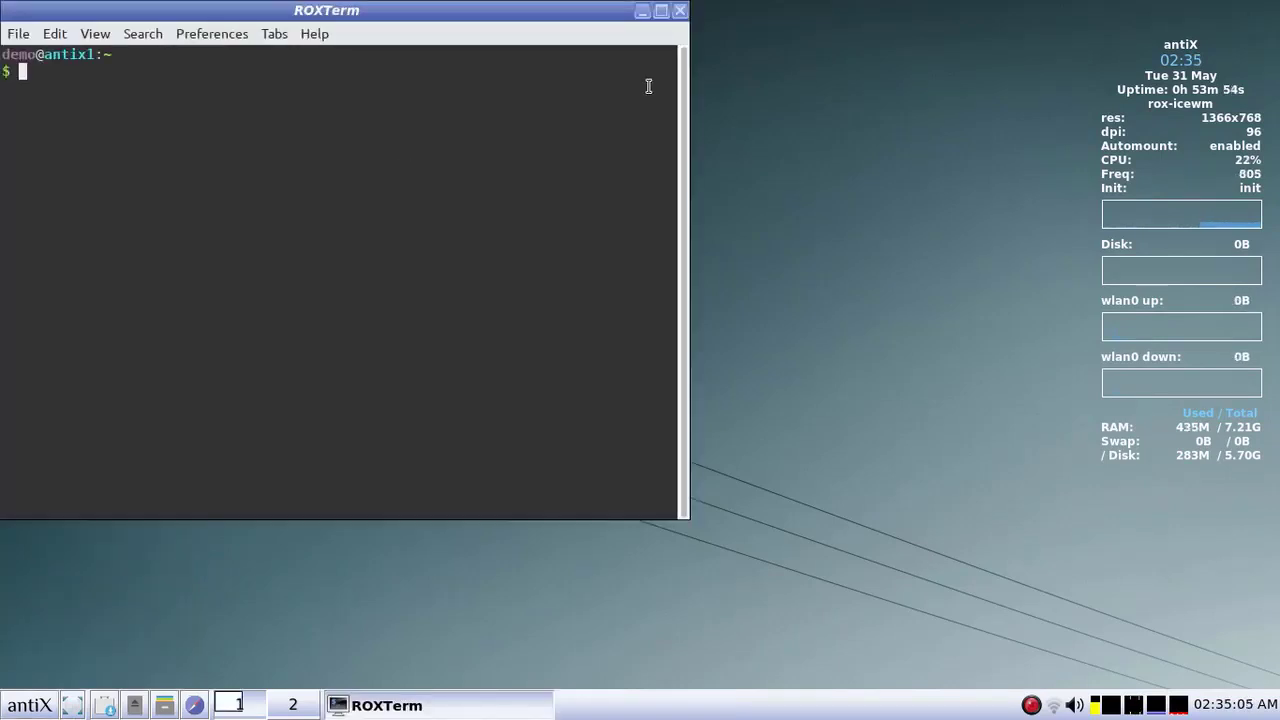
click(680, 10)
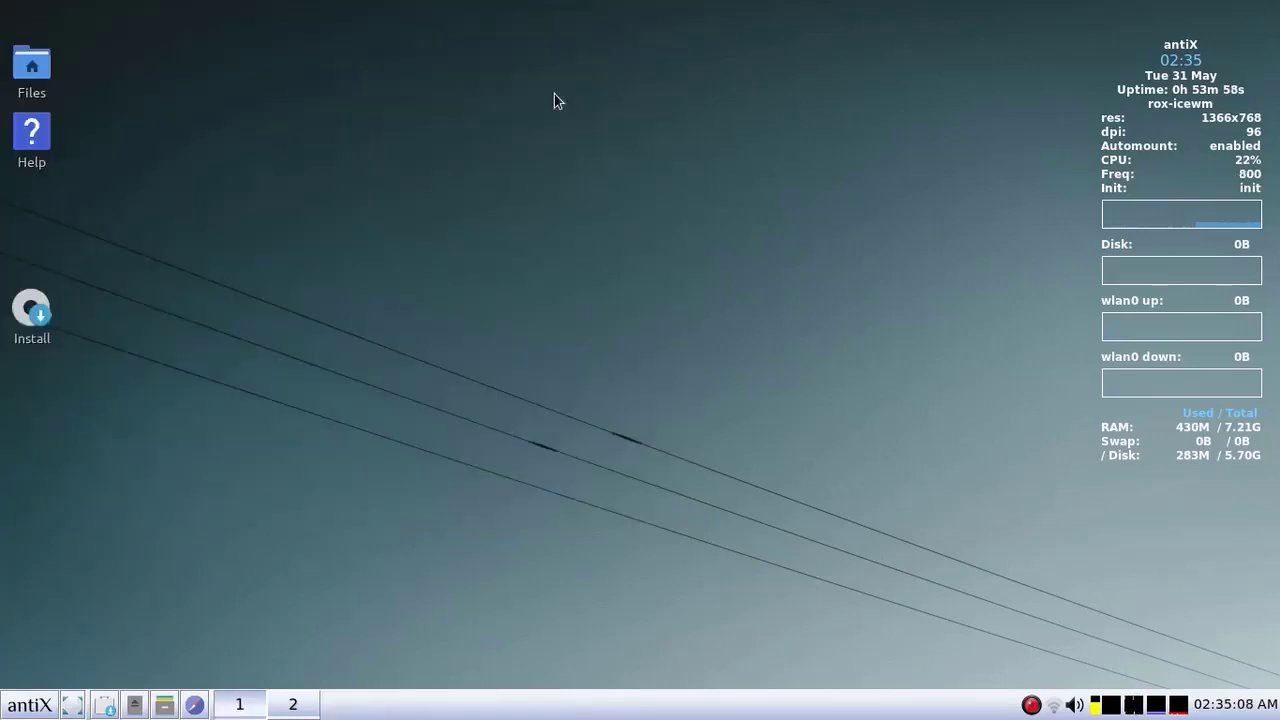
click(38, 705)
mouse_move(72, 368)
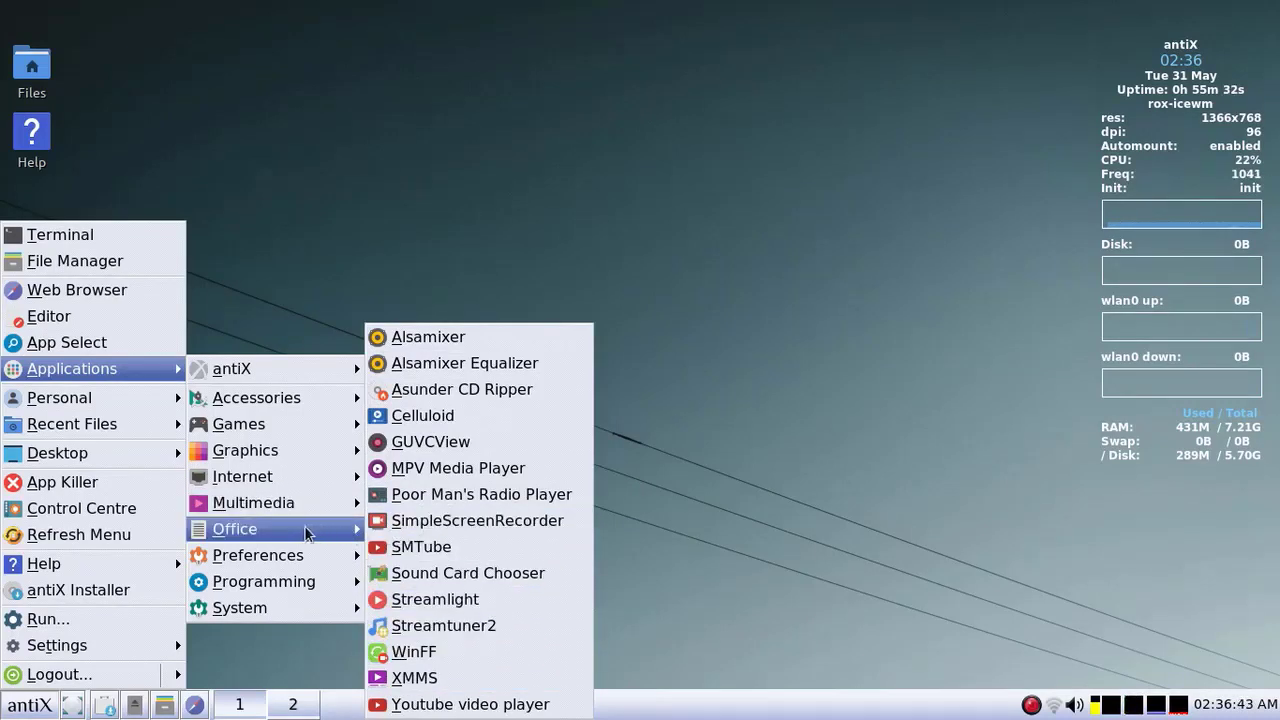
mouse_move(235, 529)
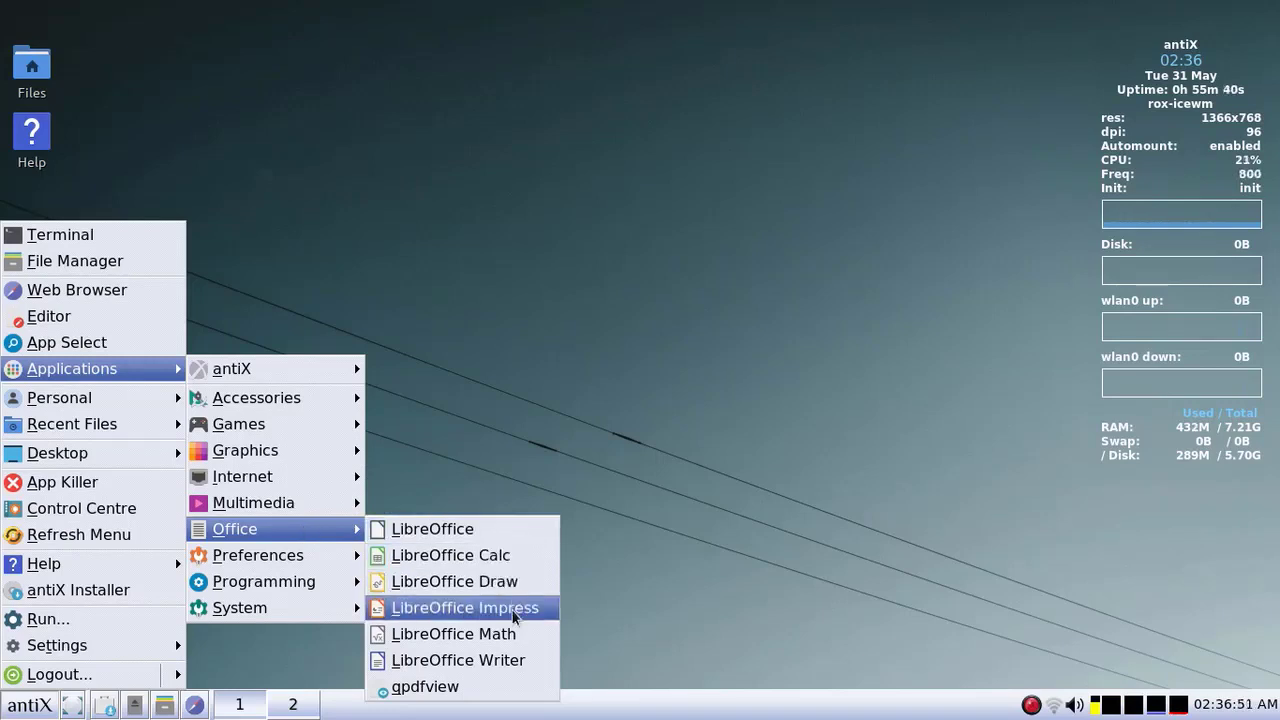
Step: Start a blank Writer document, dismiss Tip of the Day, and close Writer
click(514, 662)
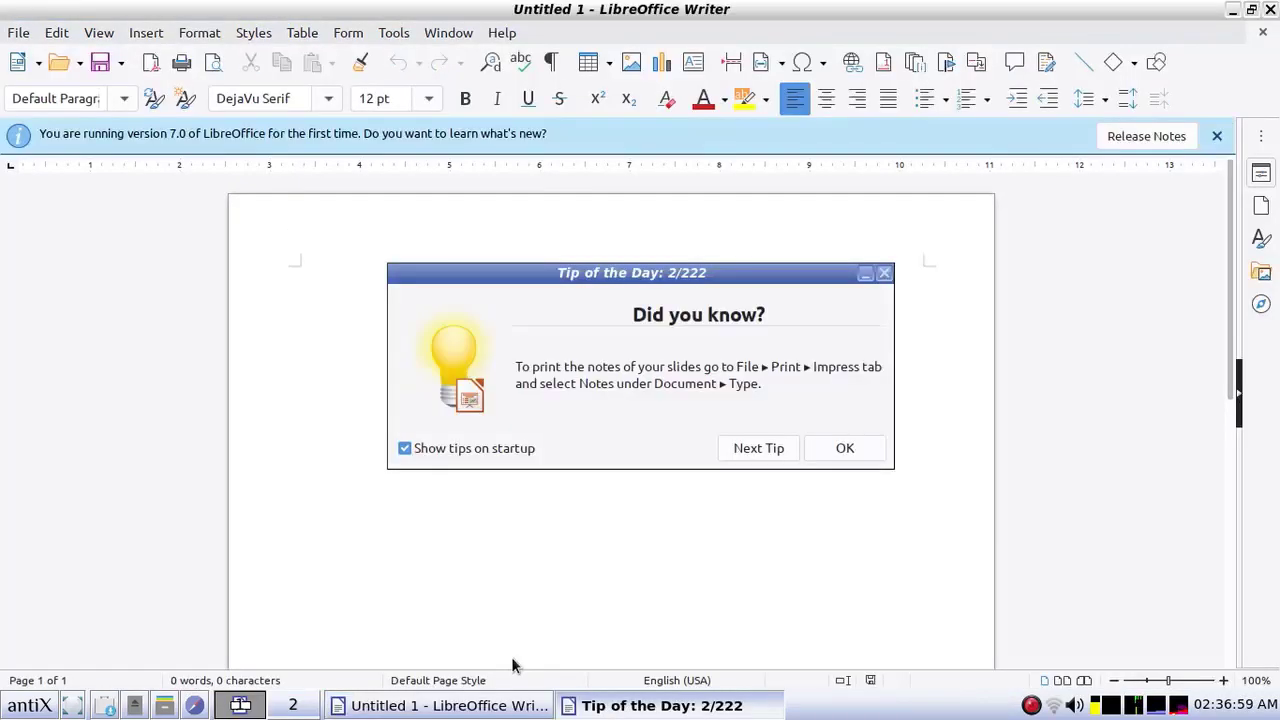
click(844, 449)
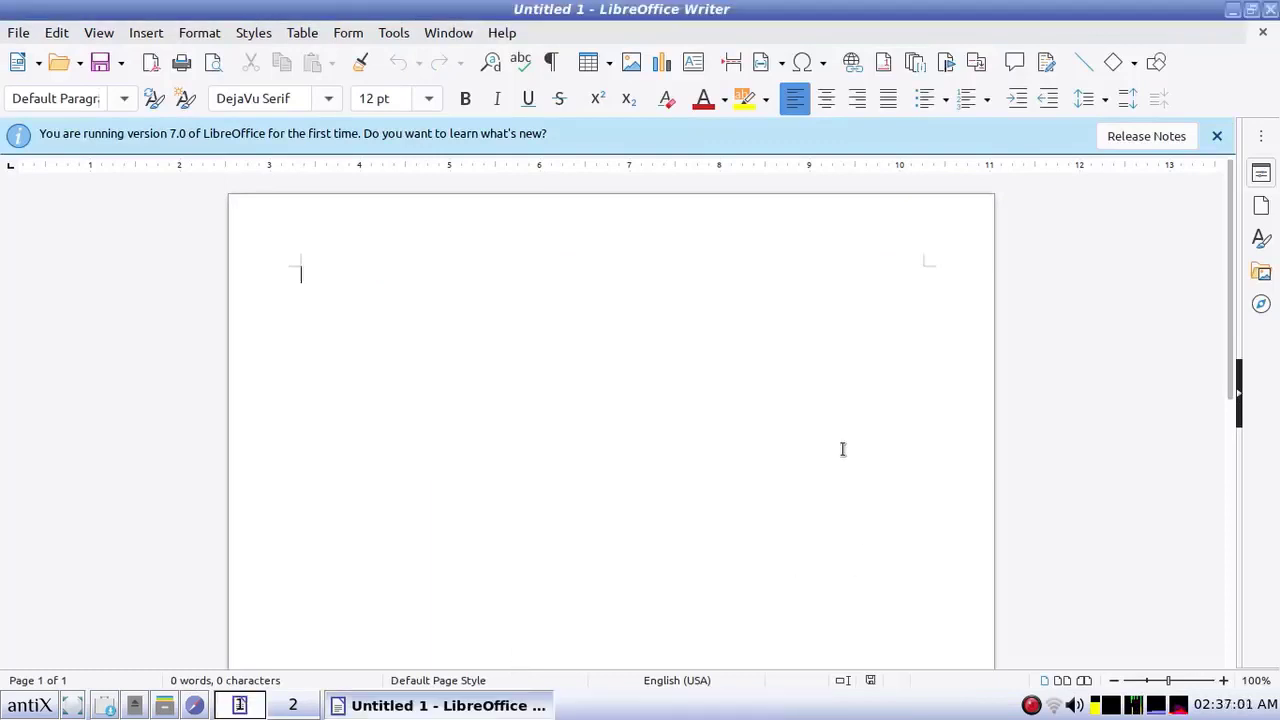
click(1273, 12)
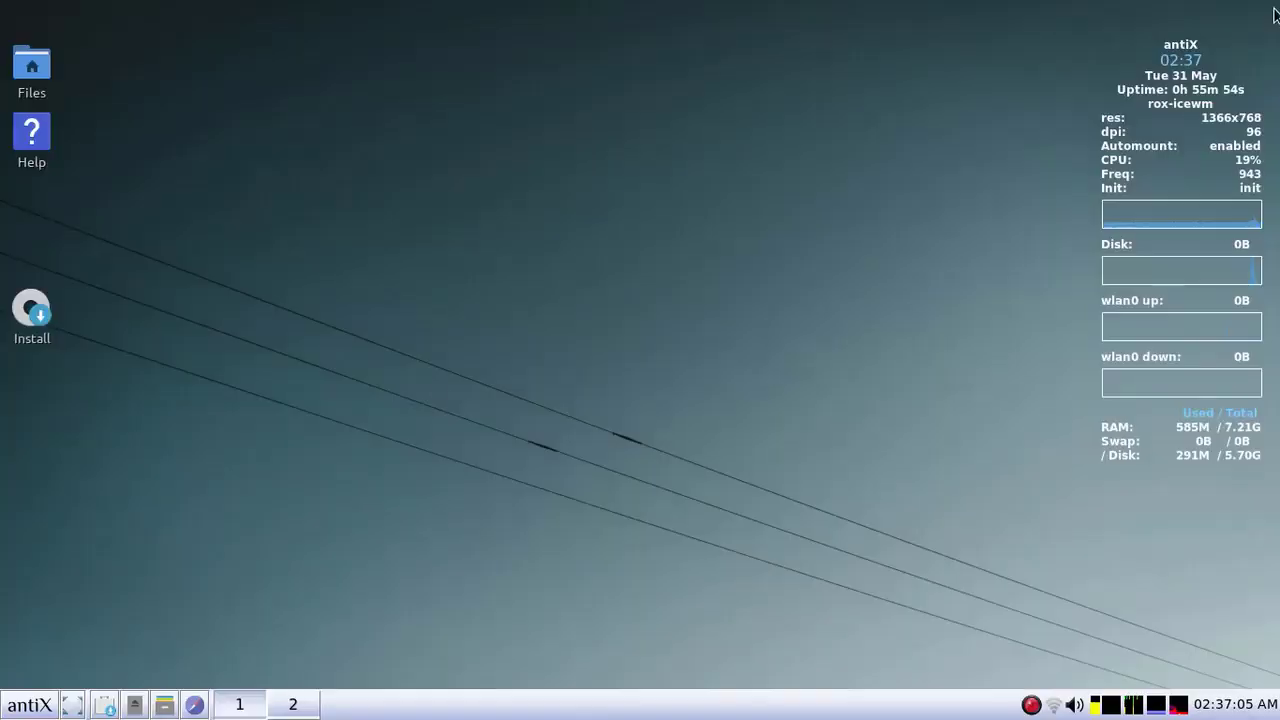
Step: Relaunch LibreOffice from Applications > Office, glance at a menu, and close Writer
click(45, 705)
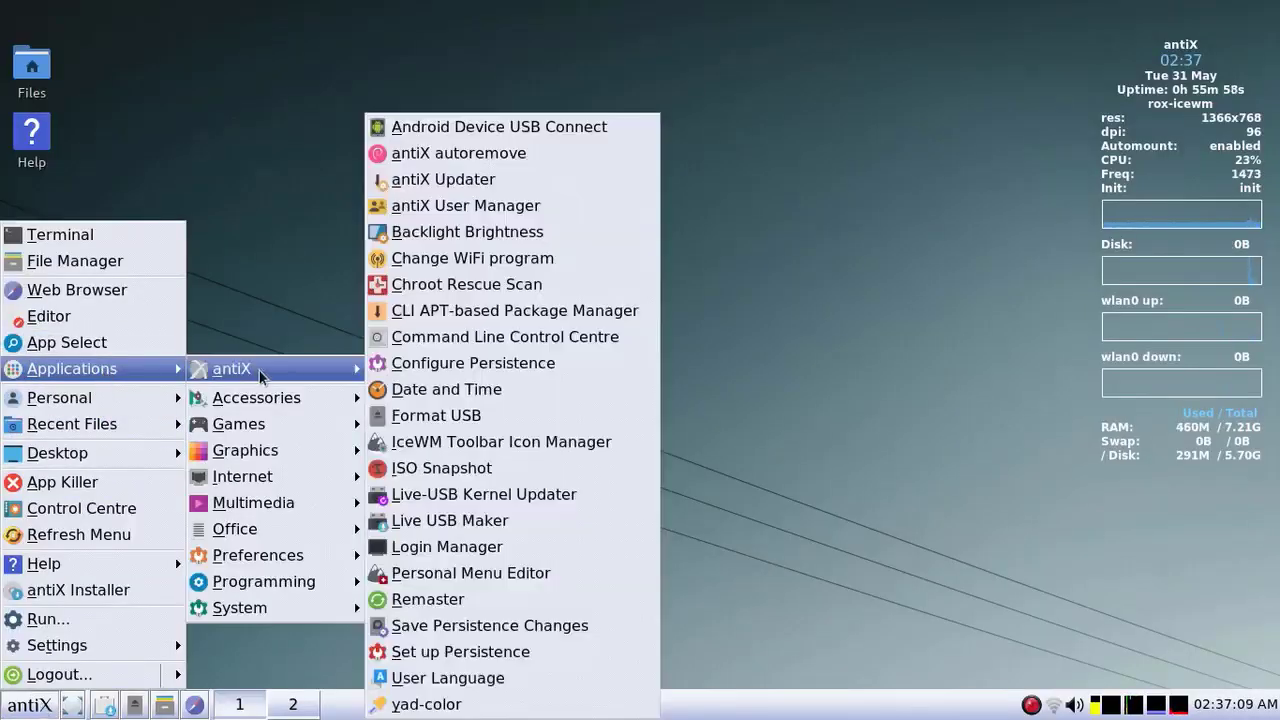
mouse_move(276, 529)
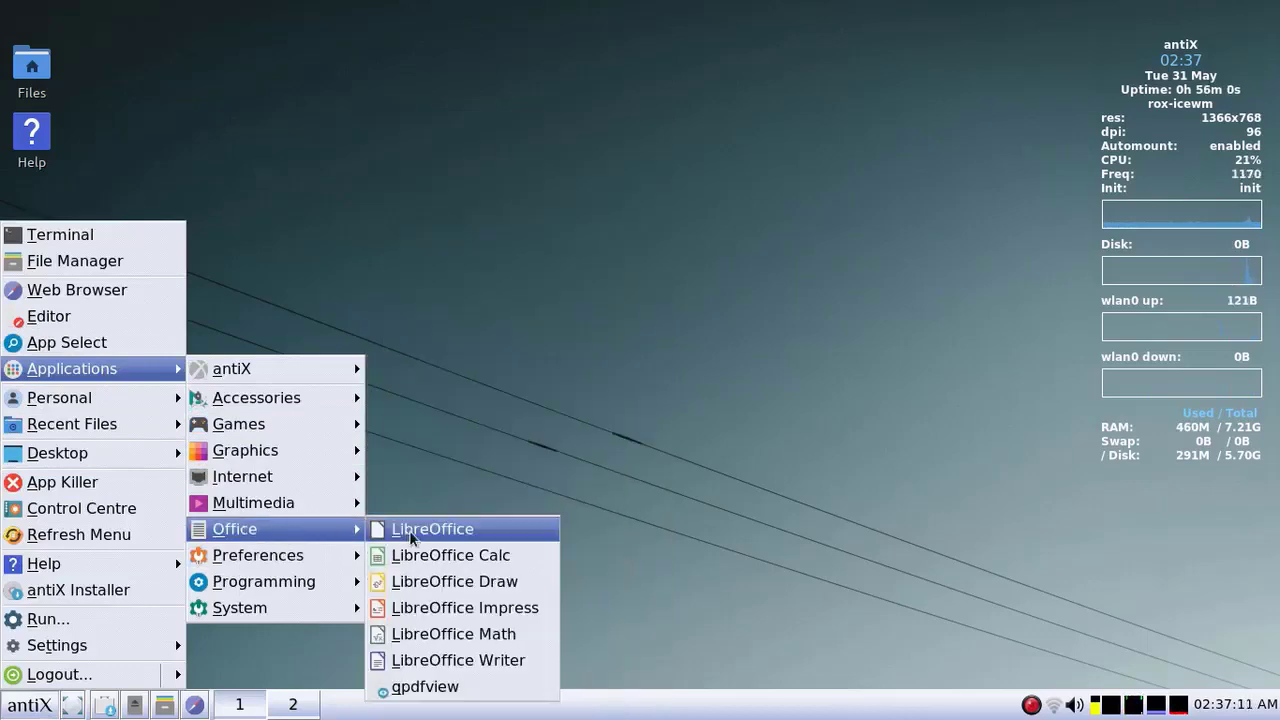
click(492, 665)
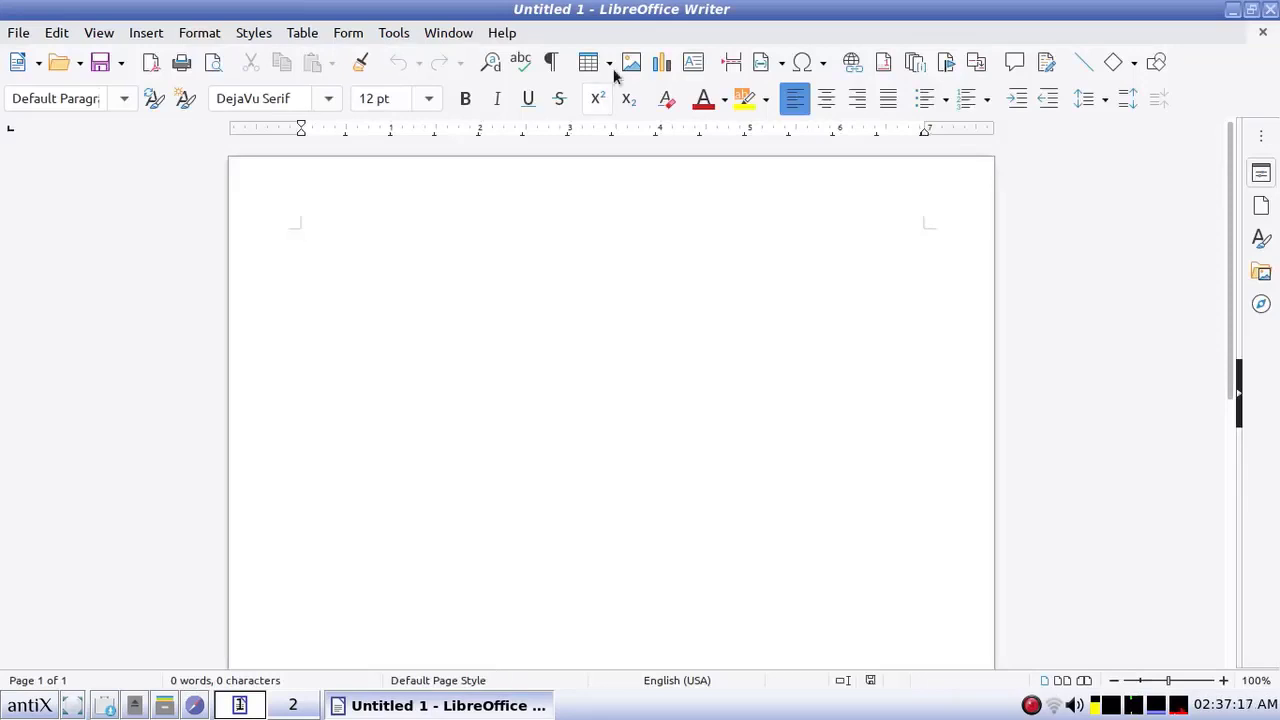
click(384, 37)
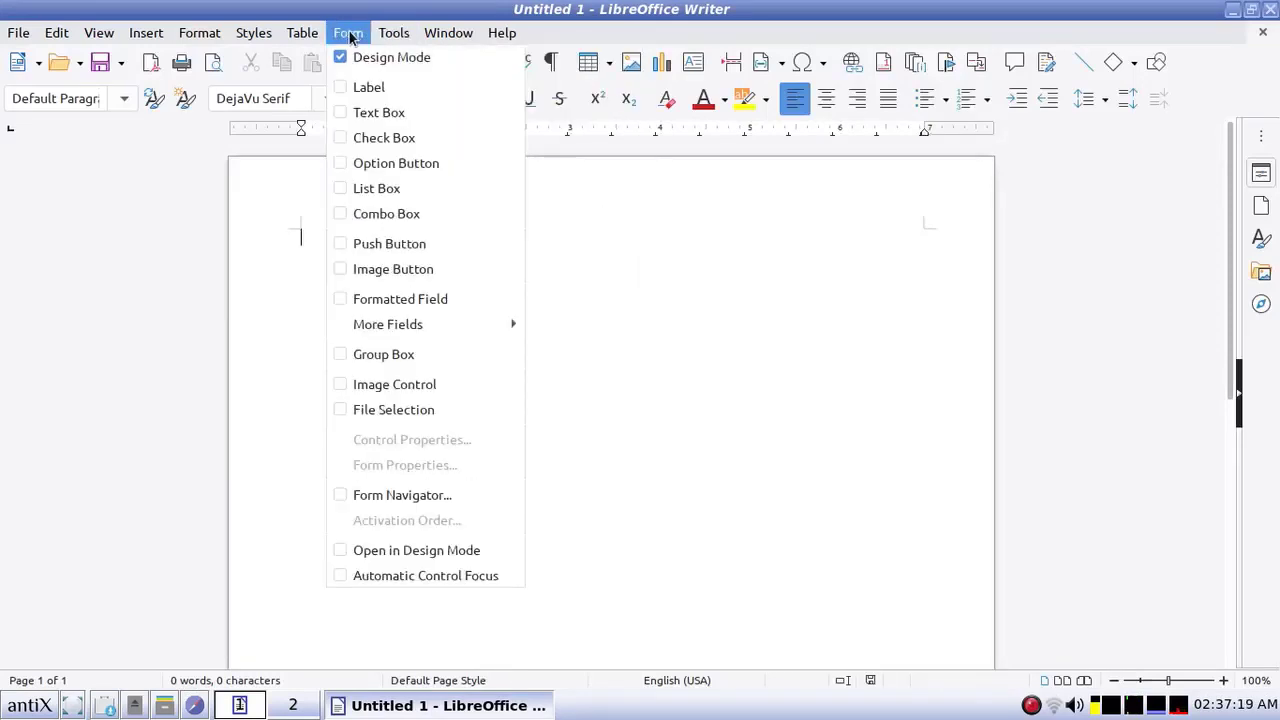
click(4, 368)
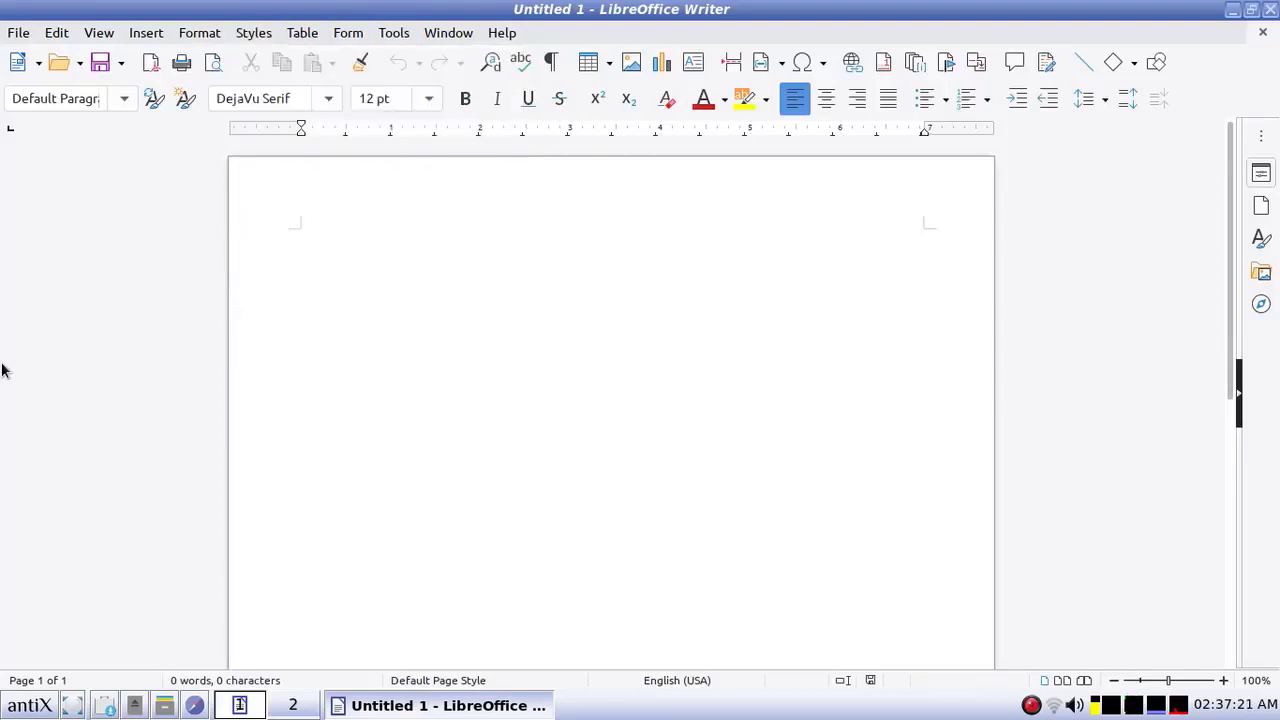
click(1272, 14)
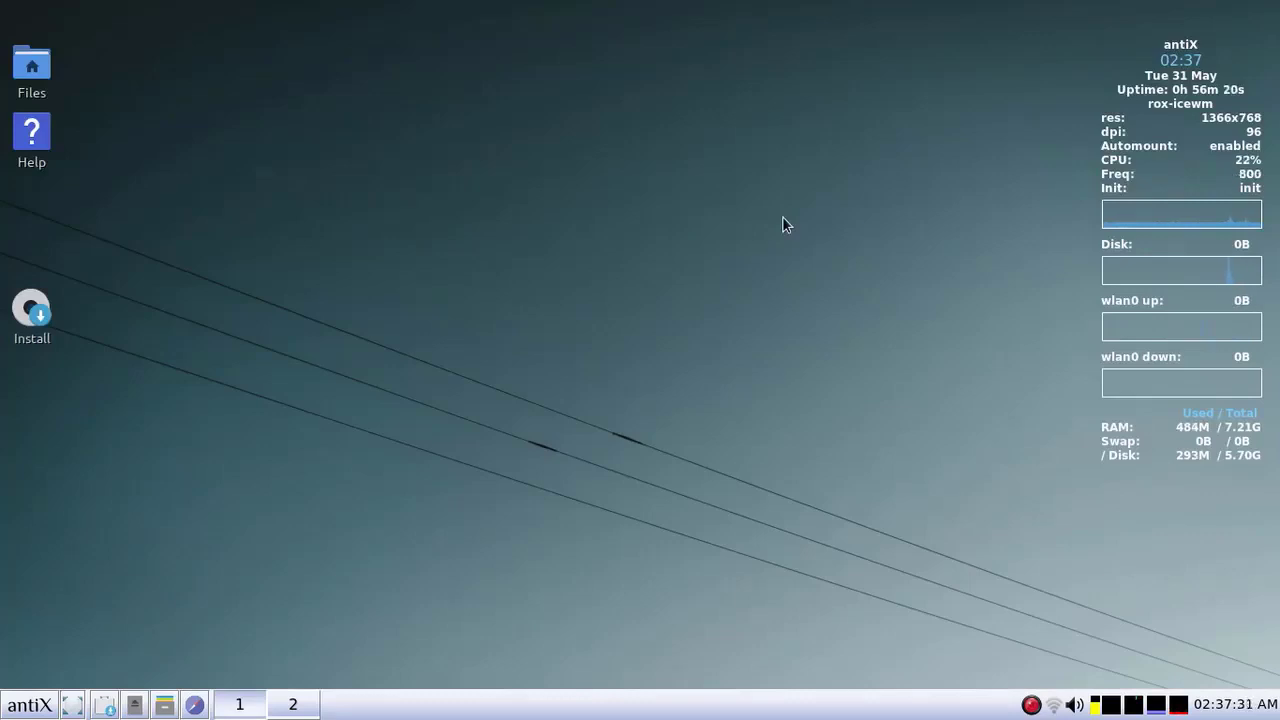
Step: Open and dismiss the antiX menu and desktop menu, then launch the antiX Control Centre
click(25, 708)
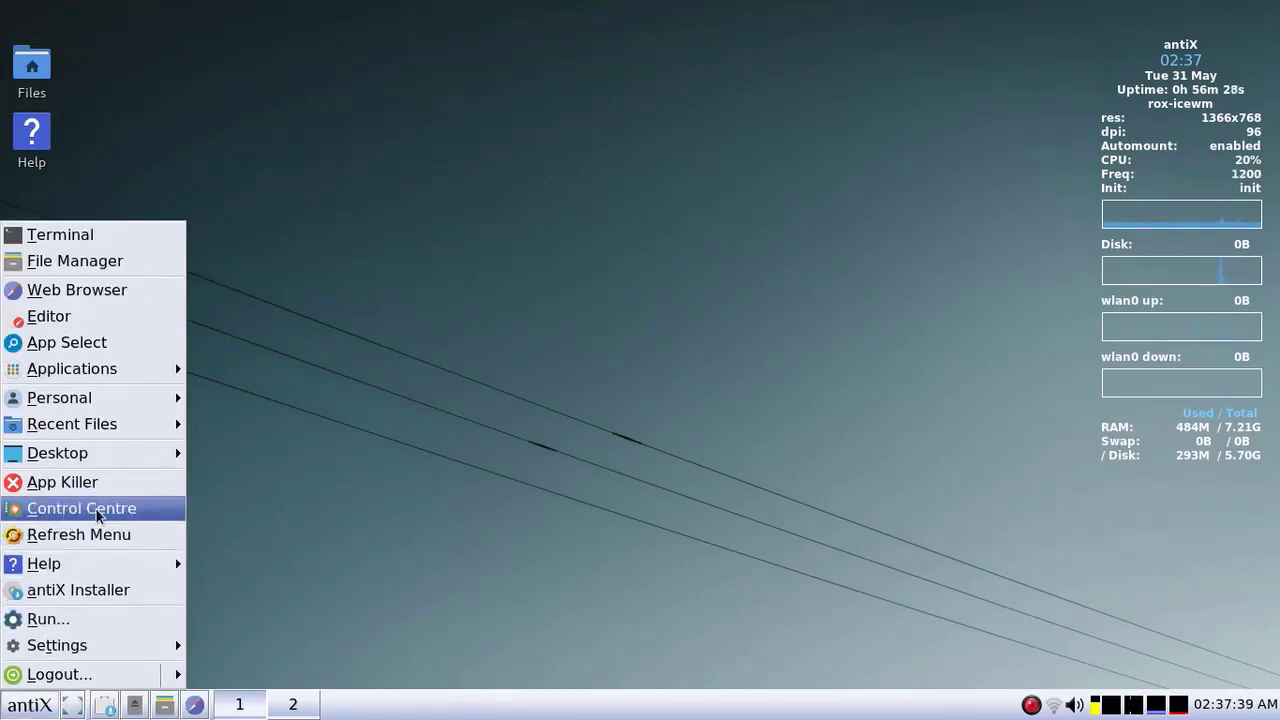
click(528, 251)
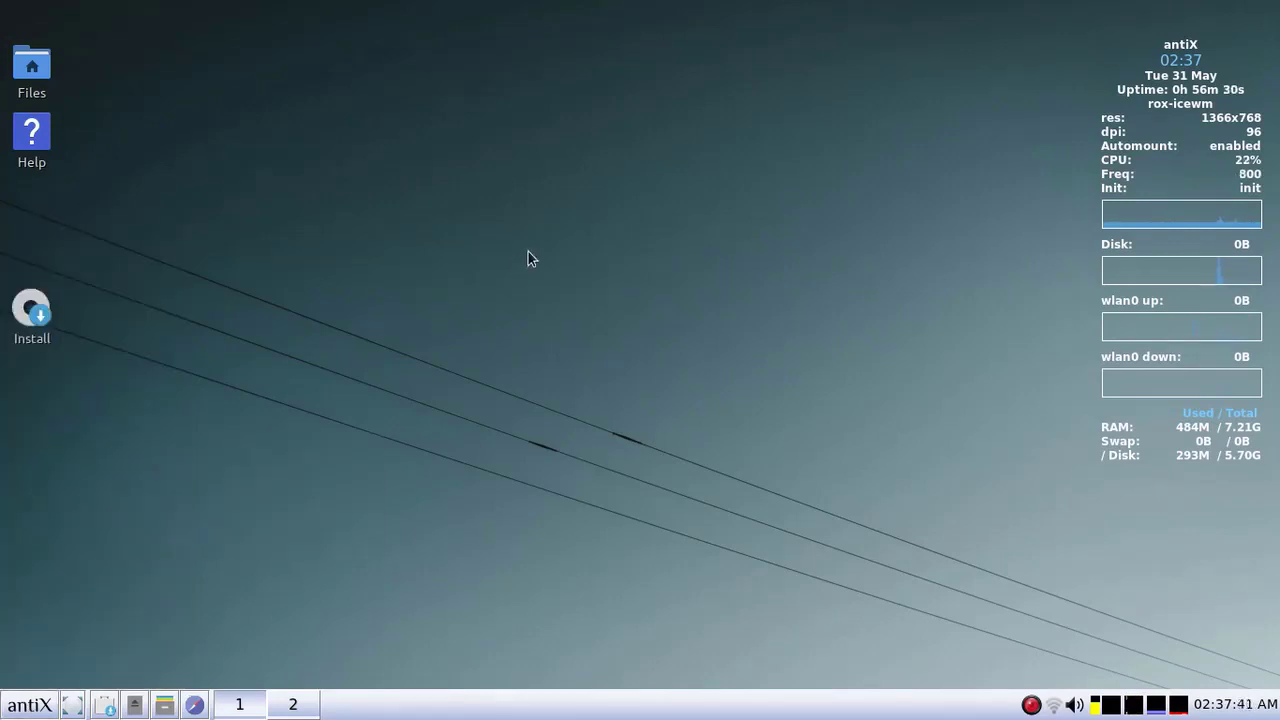
right_click(598, 194)
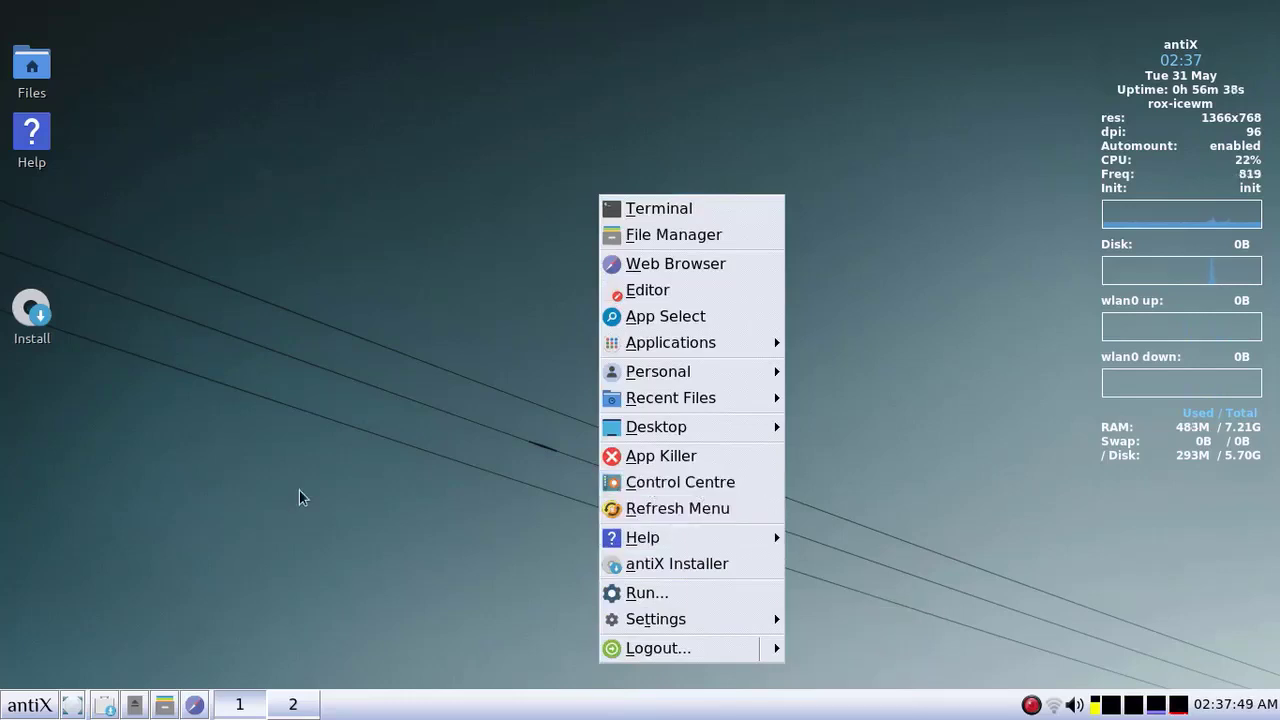
click(3, 705)
click(20, 705)
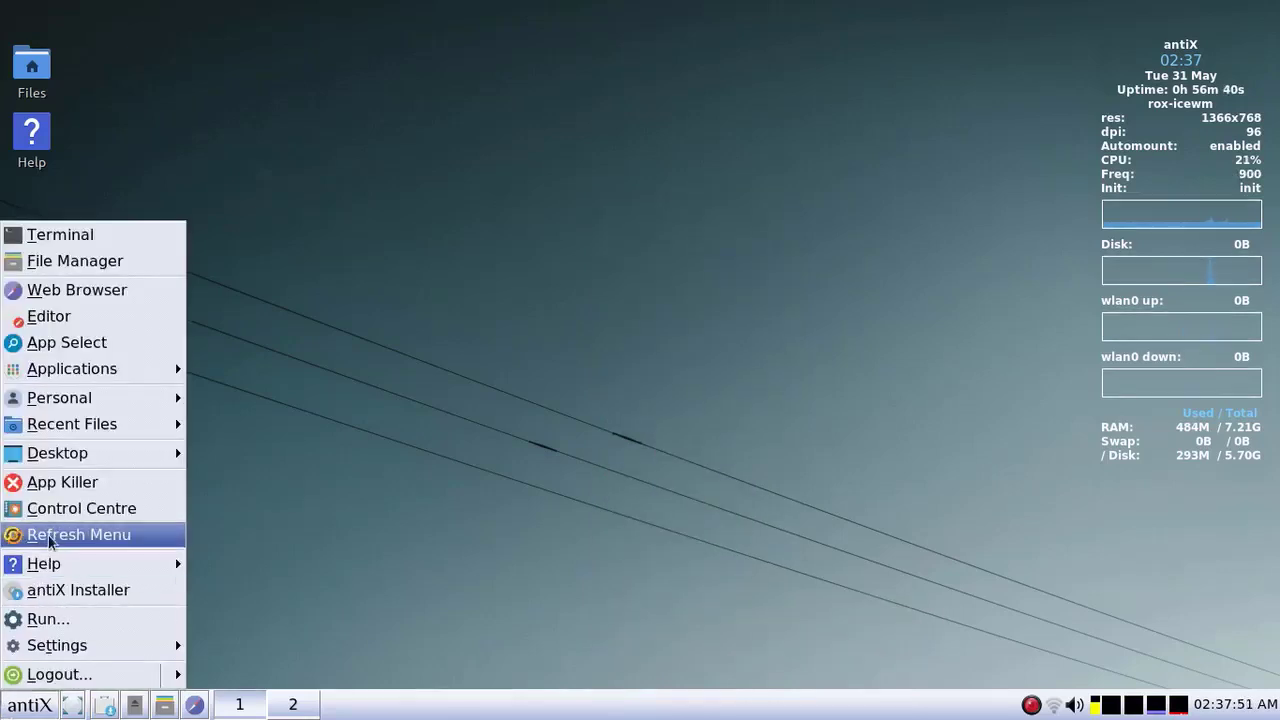
click(57, 510)
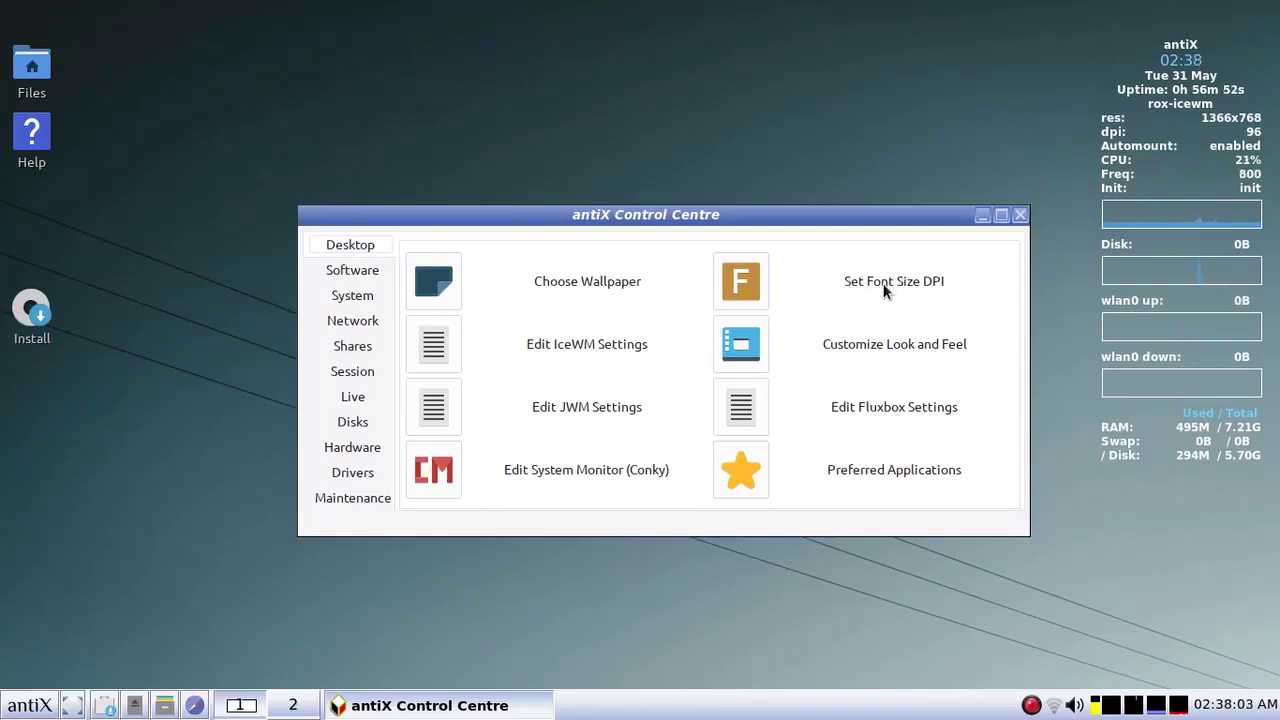
click(750, 344)
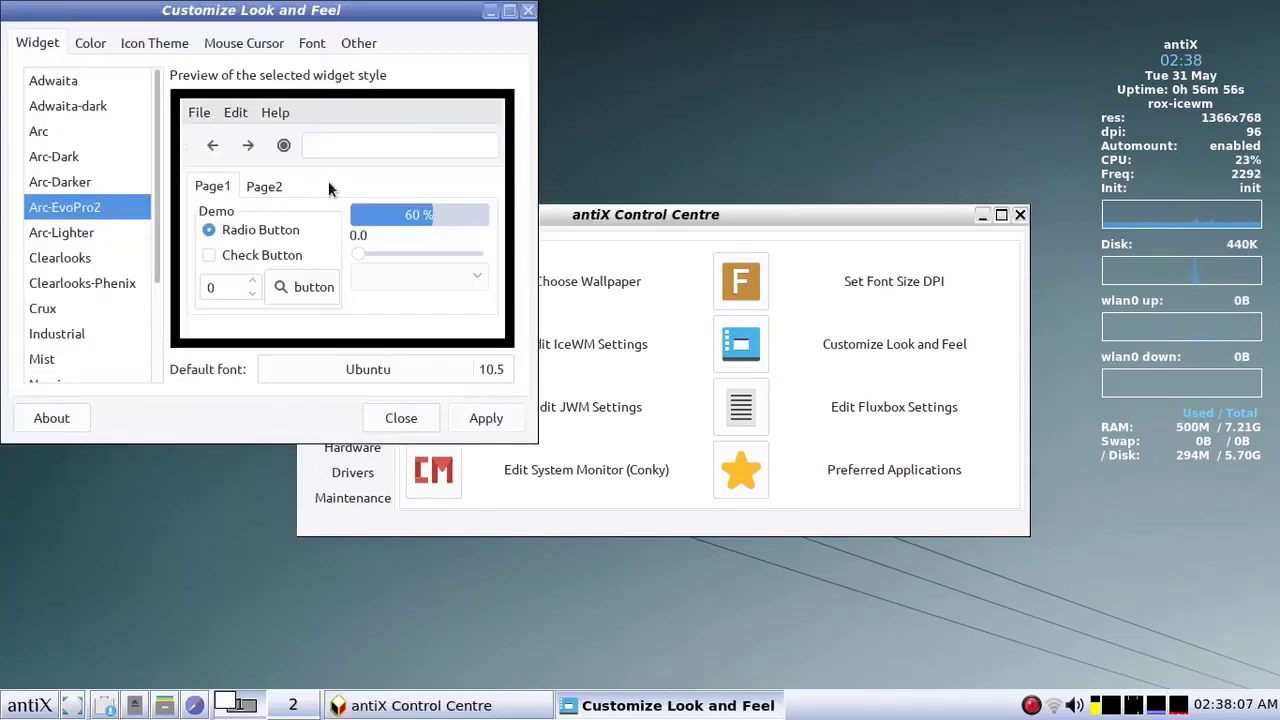
click(88, 43)
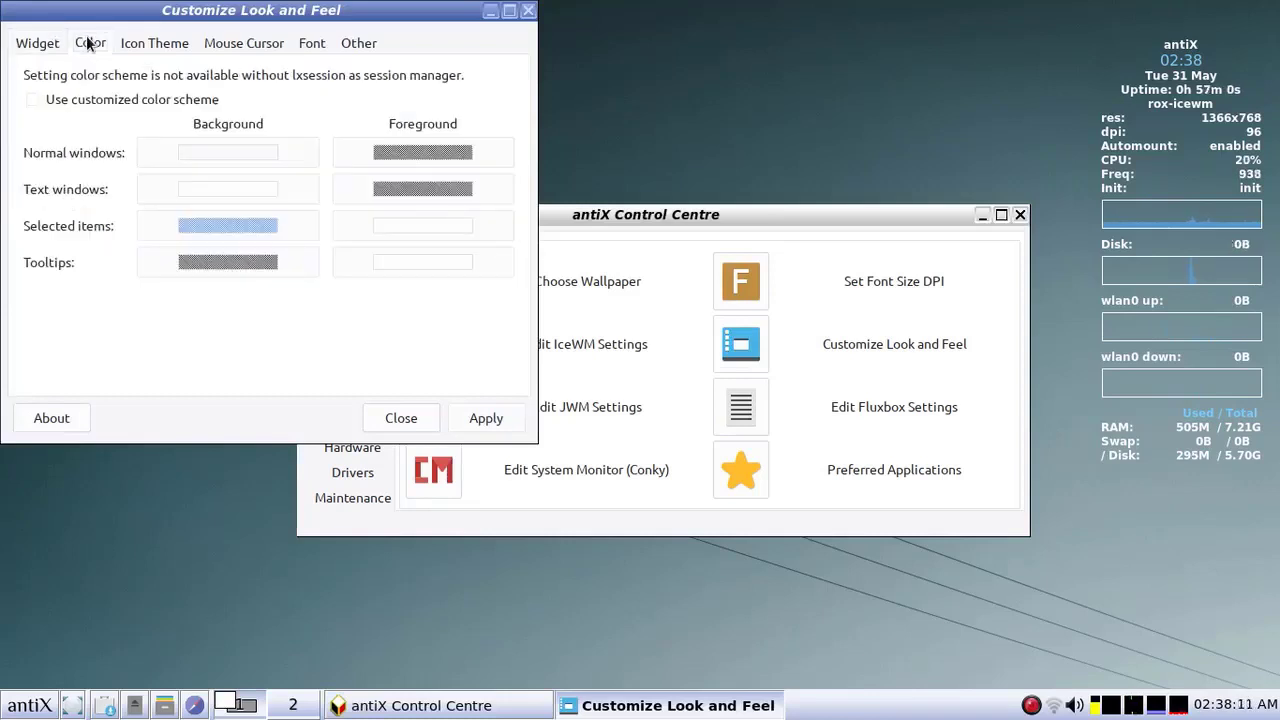
click(152, 46)
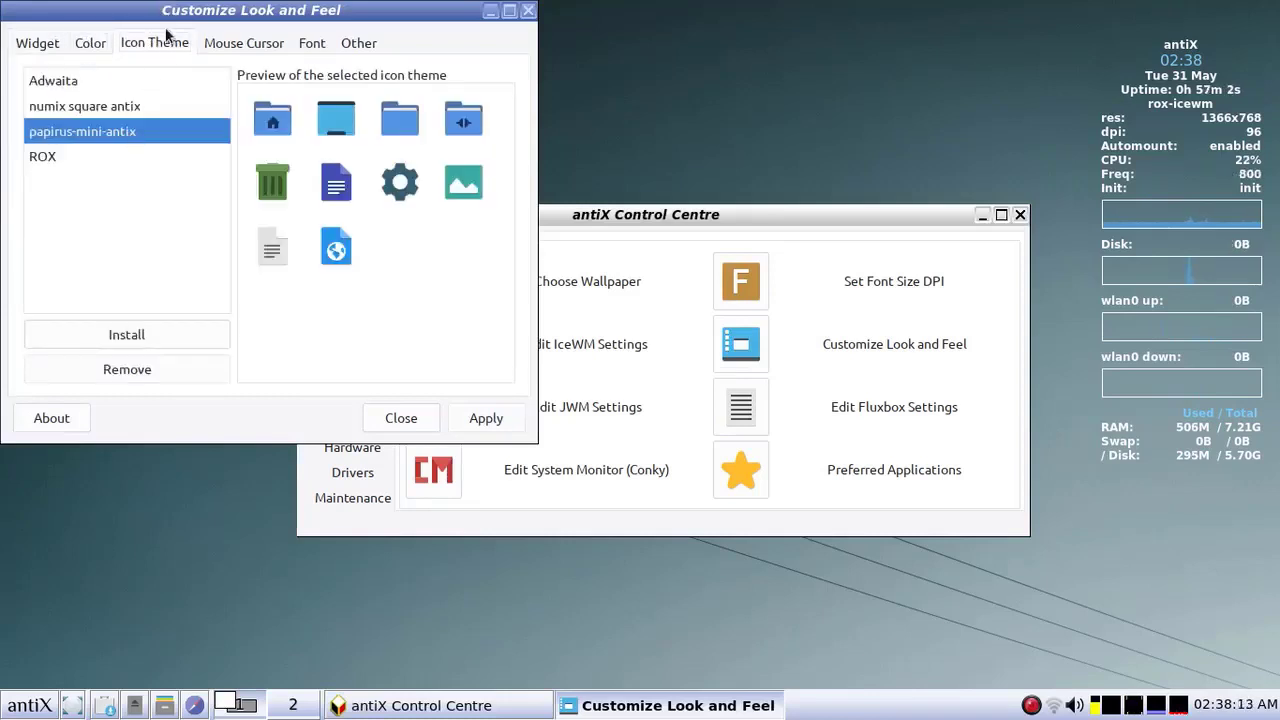
click(215, 47)
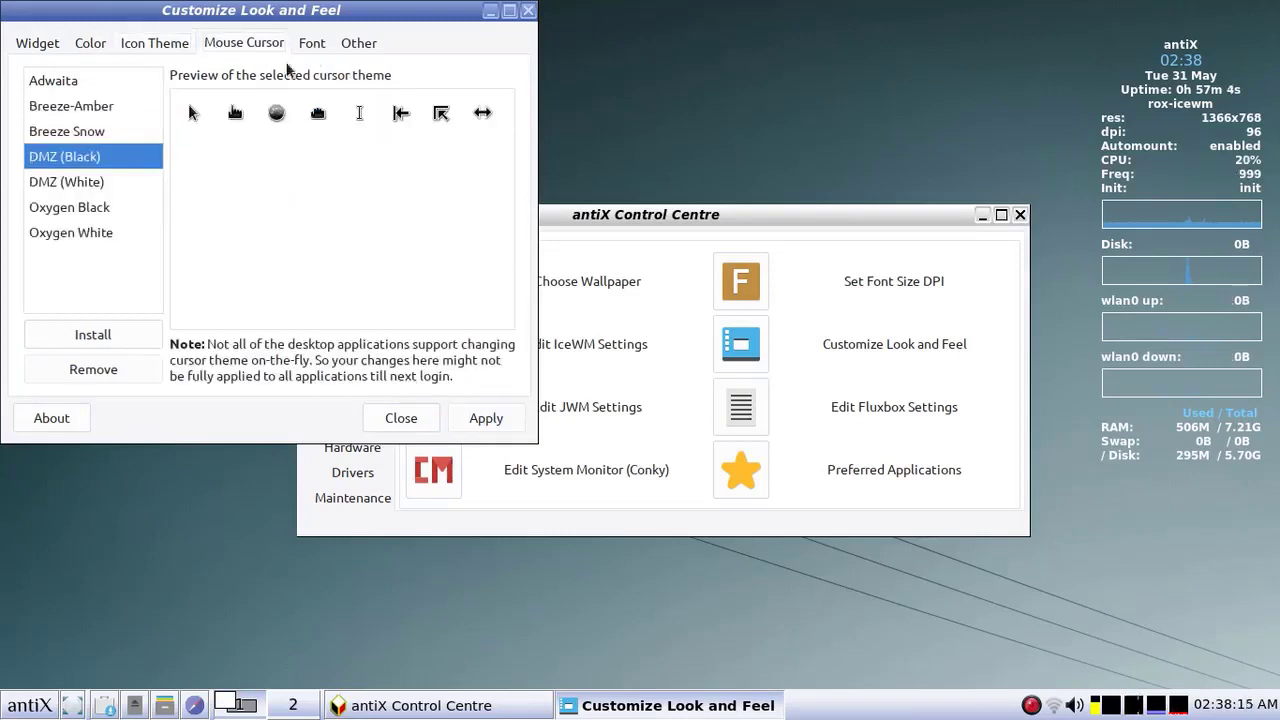
click(100, 183)
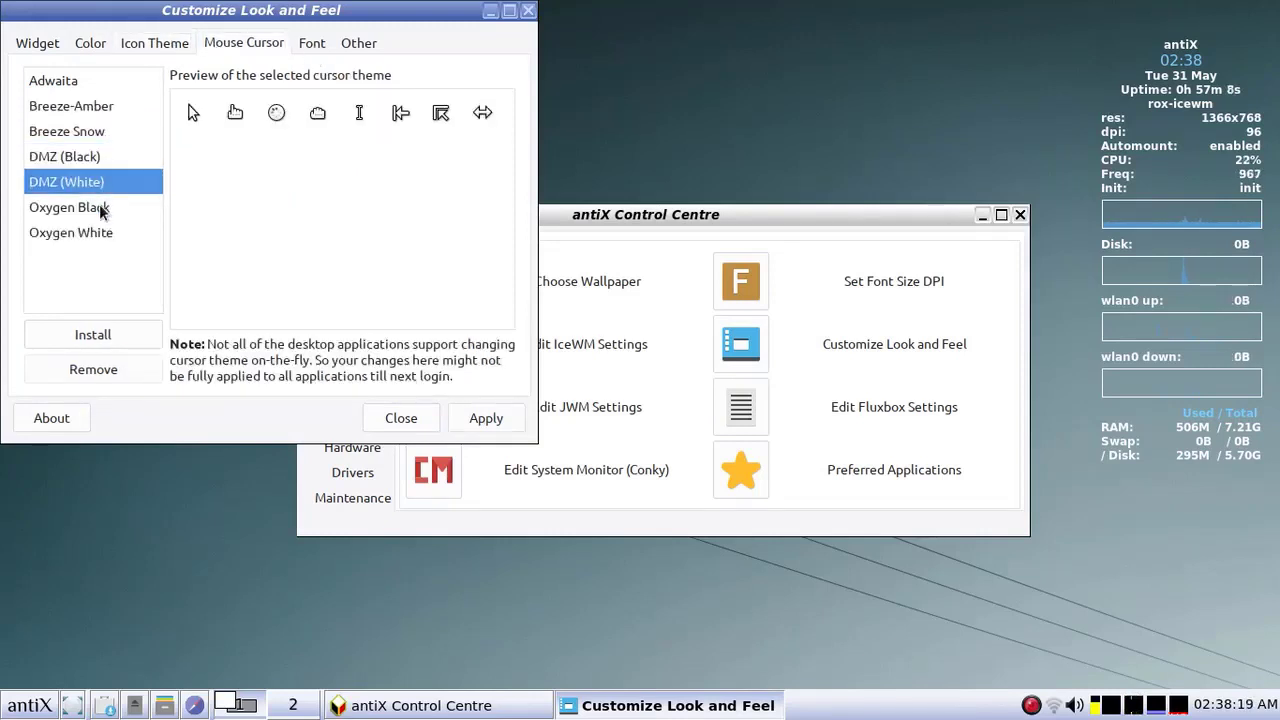
click(104, 207)
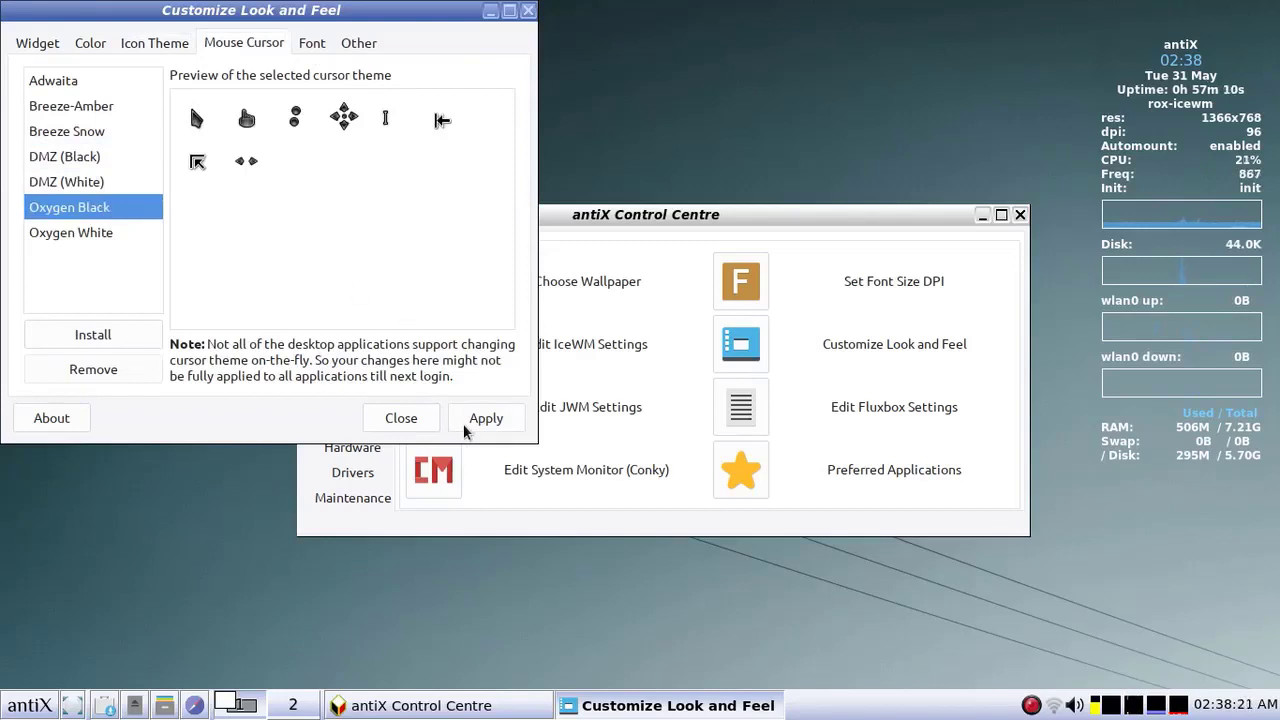
click(308, 42)
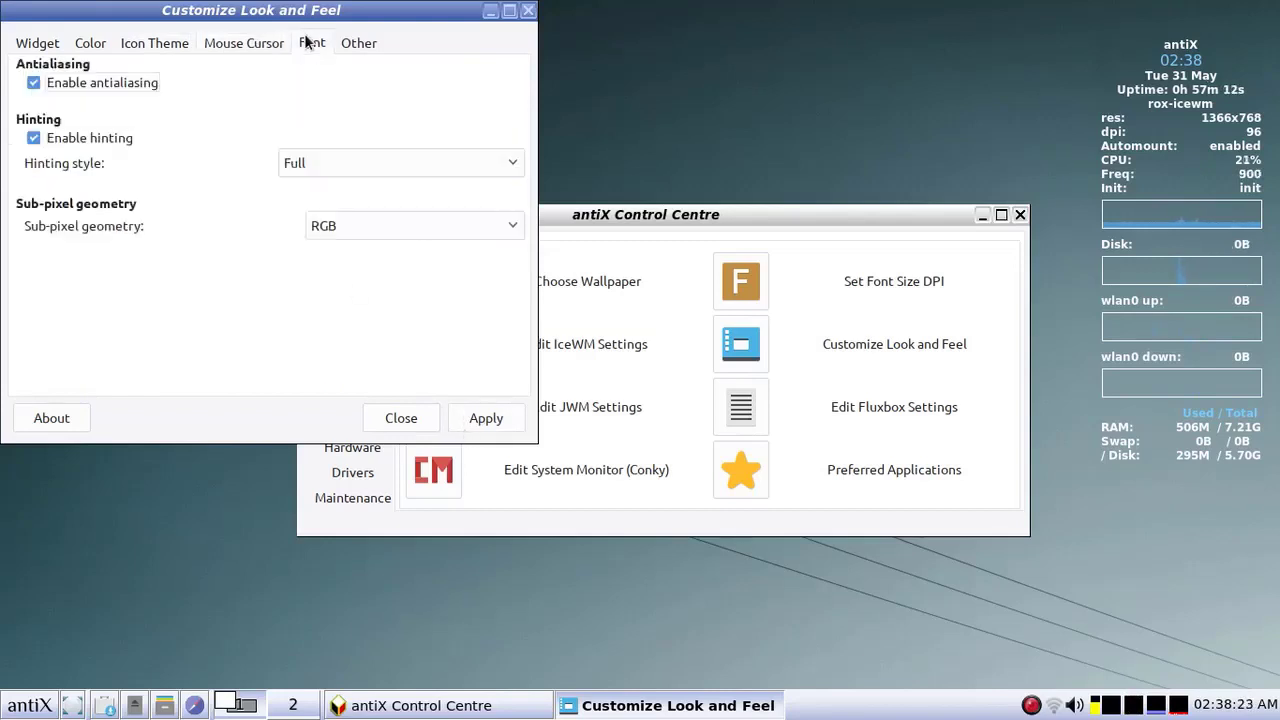
click(528, 10)
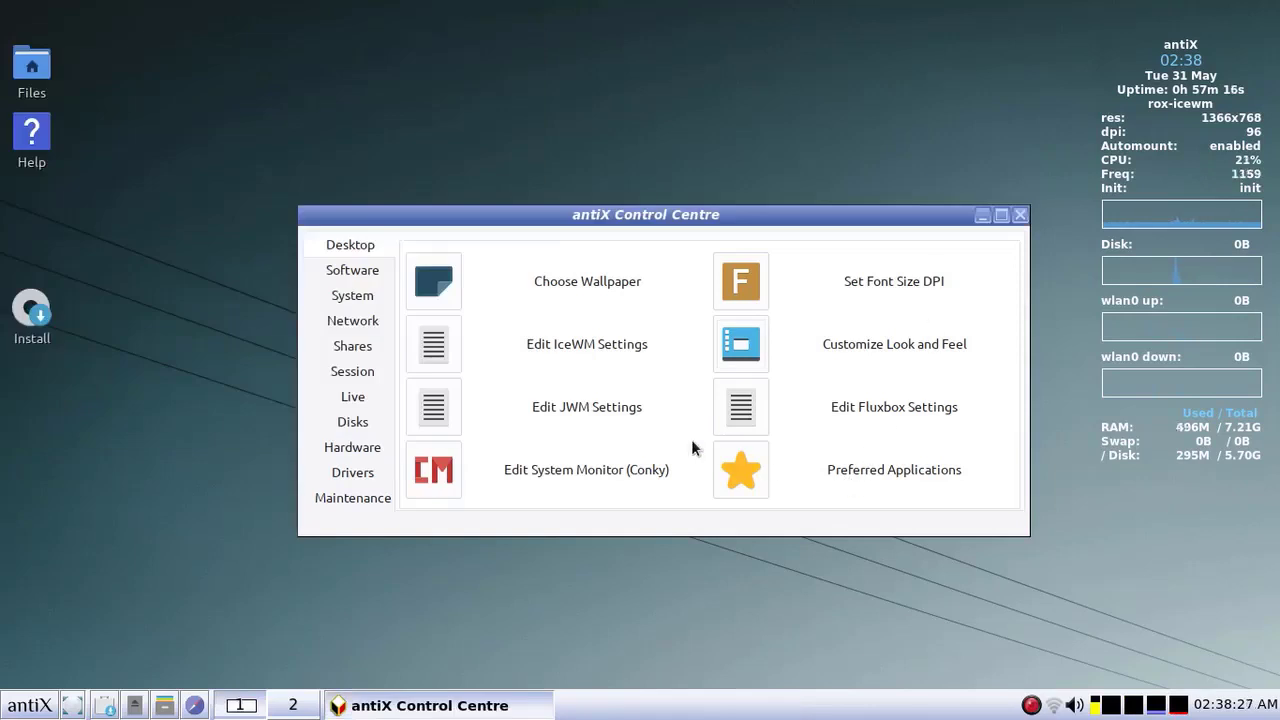
Step: Show the Control Centre's Software tools and launch the Package Installer
click(320, 274)
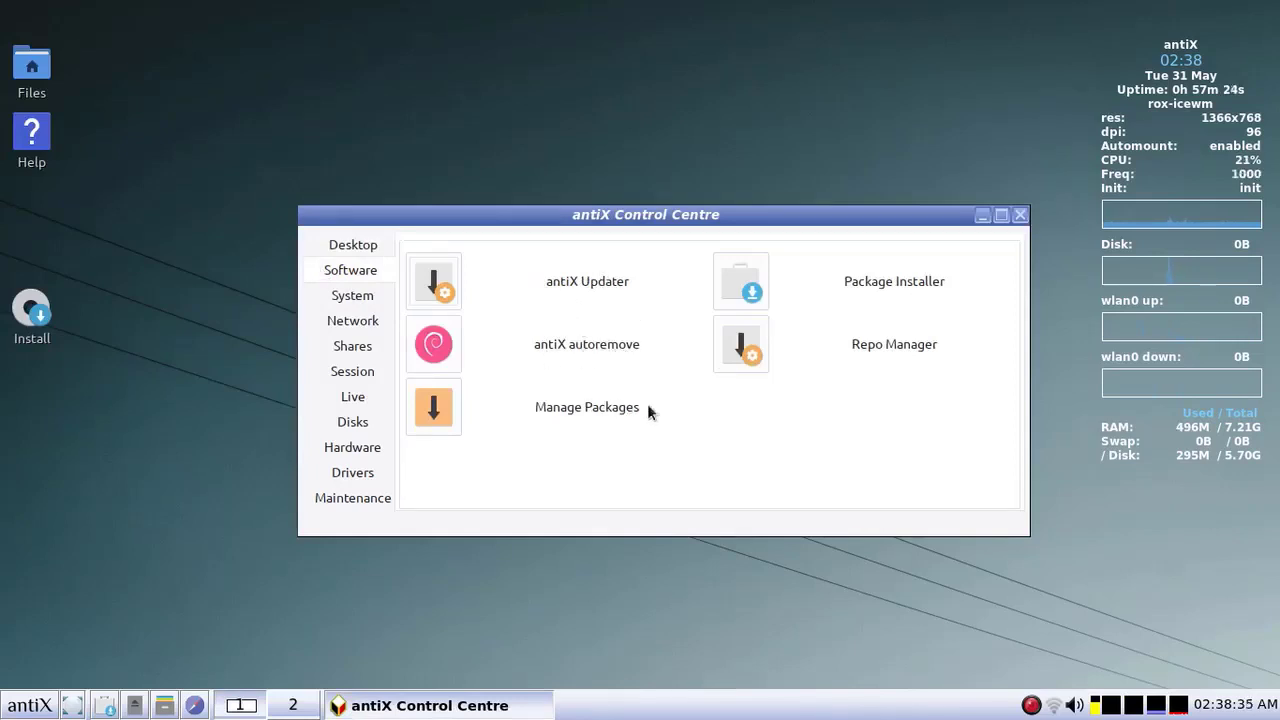
click(737, 271)
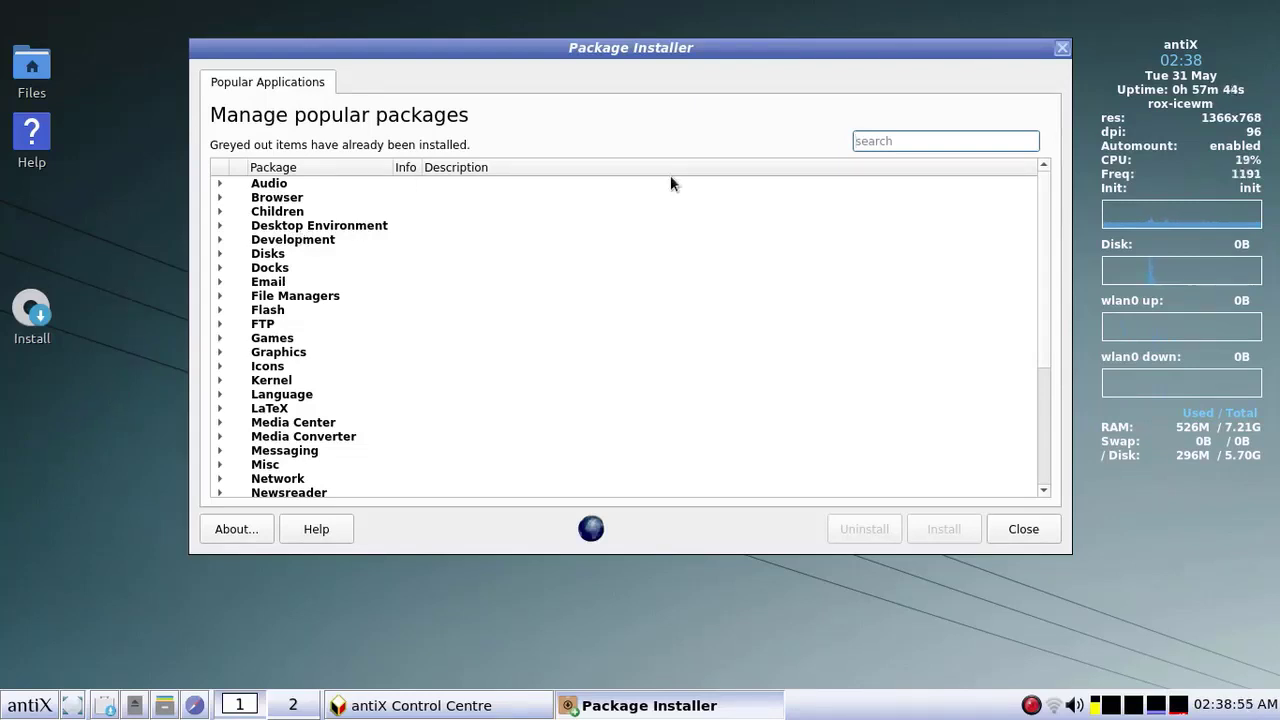
Step: Browse the Budgie, LXQT, MATE, Xfce4, Gnome and LXDE entries, then collapse them and expand Browser
click(220, 228)
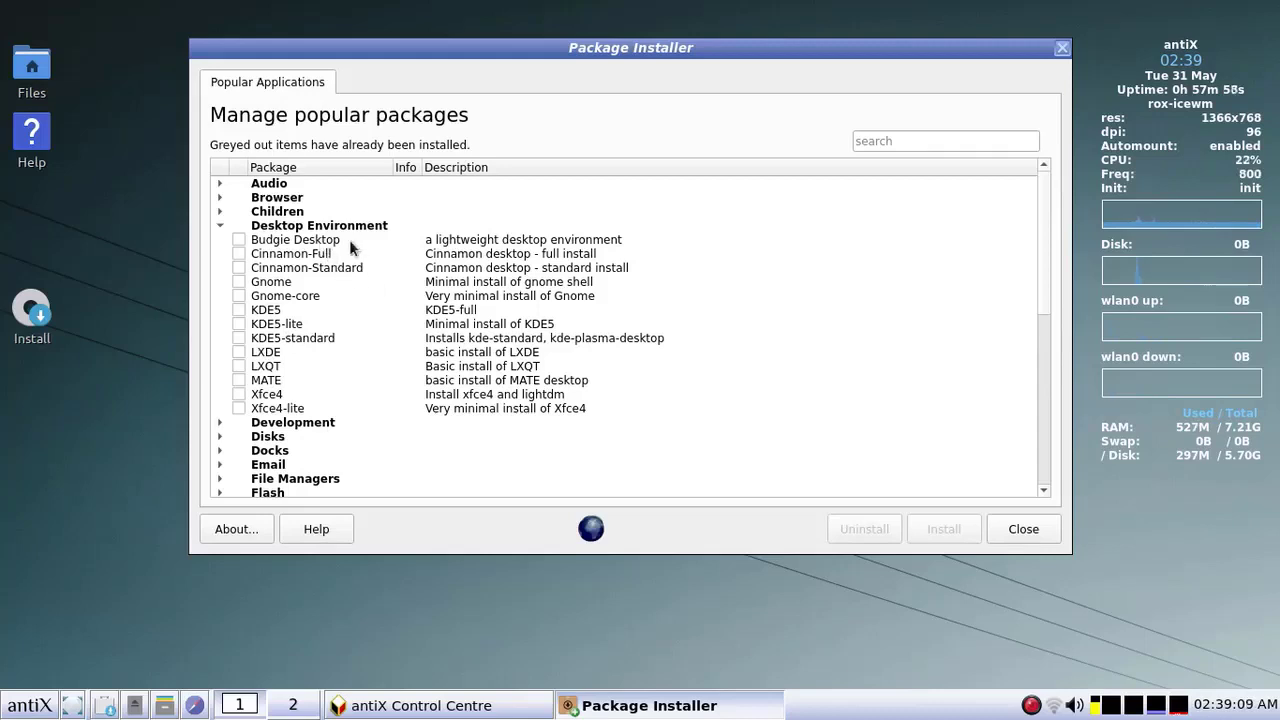
click(304, 247)
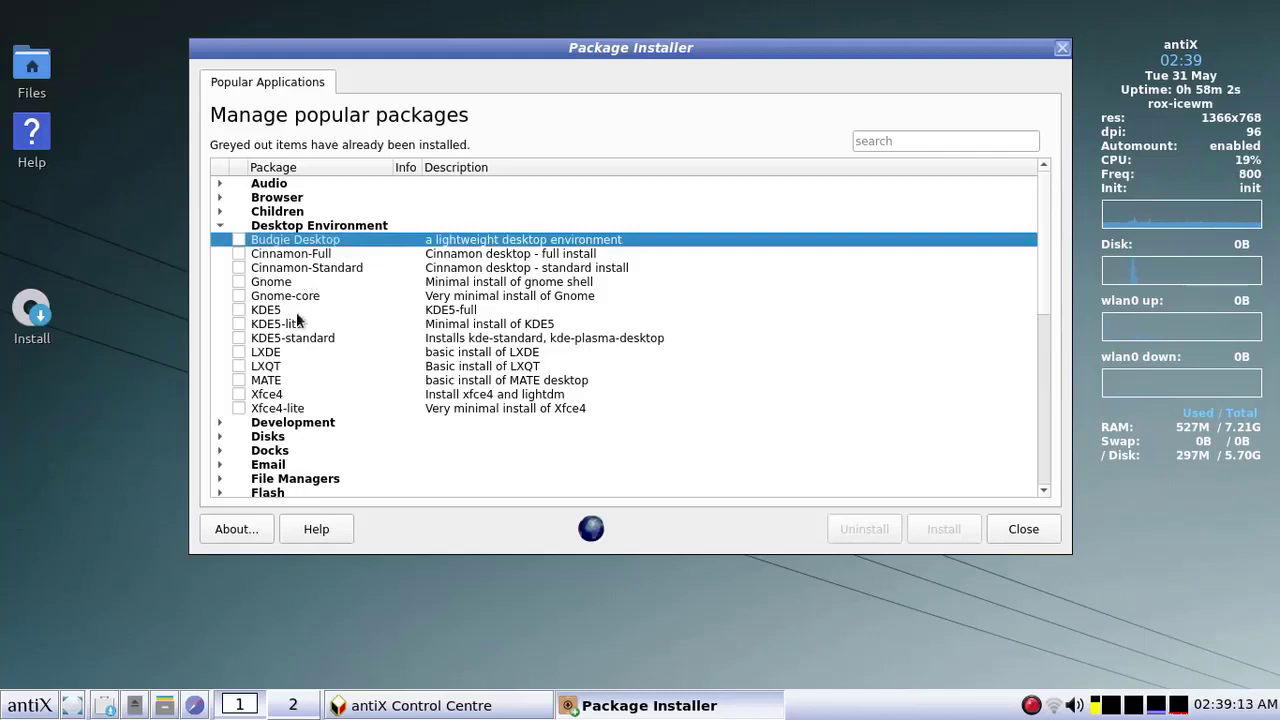
click(276, 368)
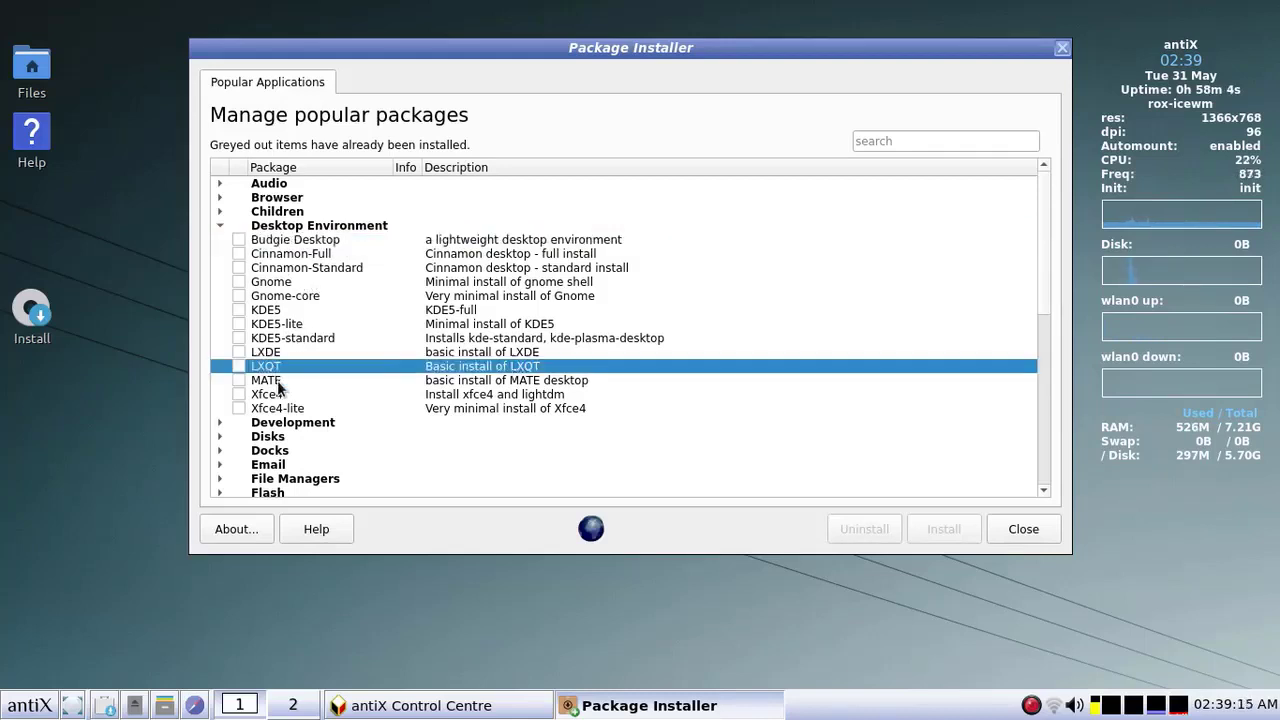
click(278, 381)
click(298, 396)
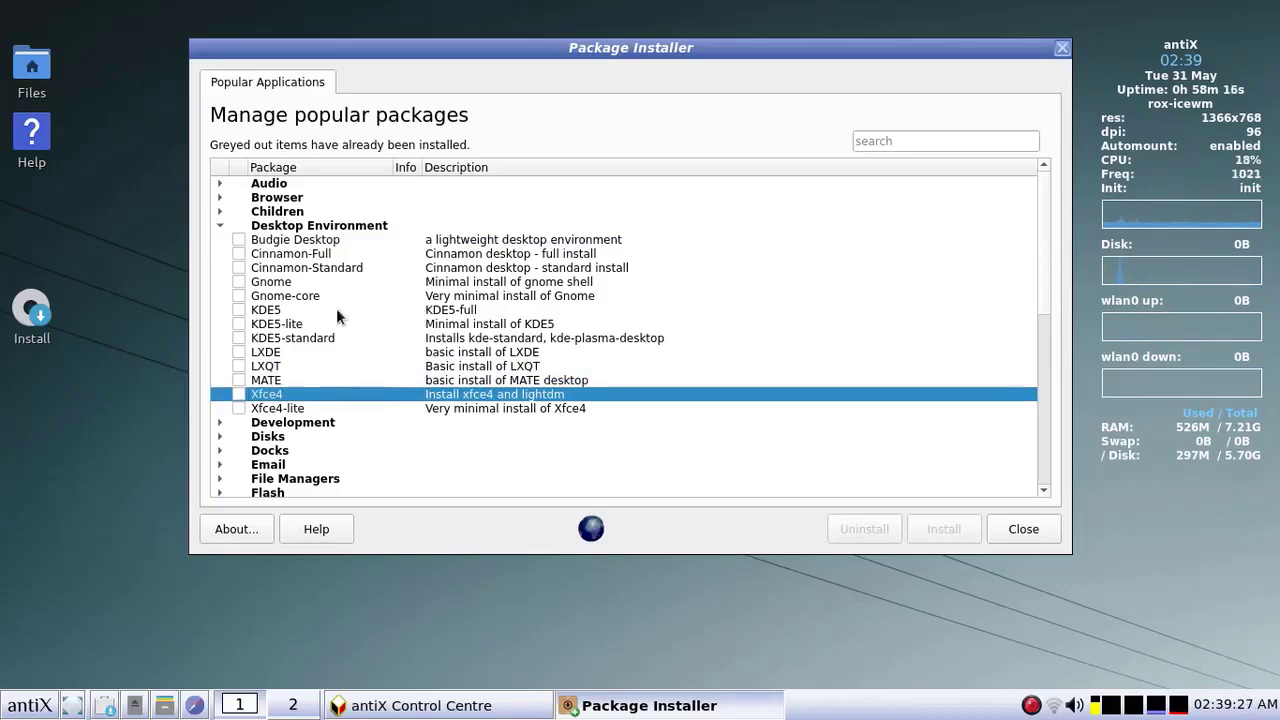
click(289, 284)
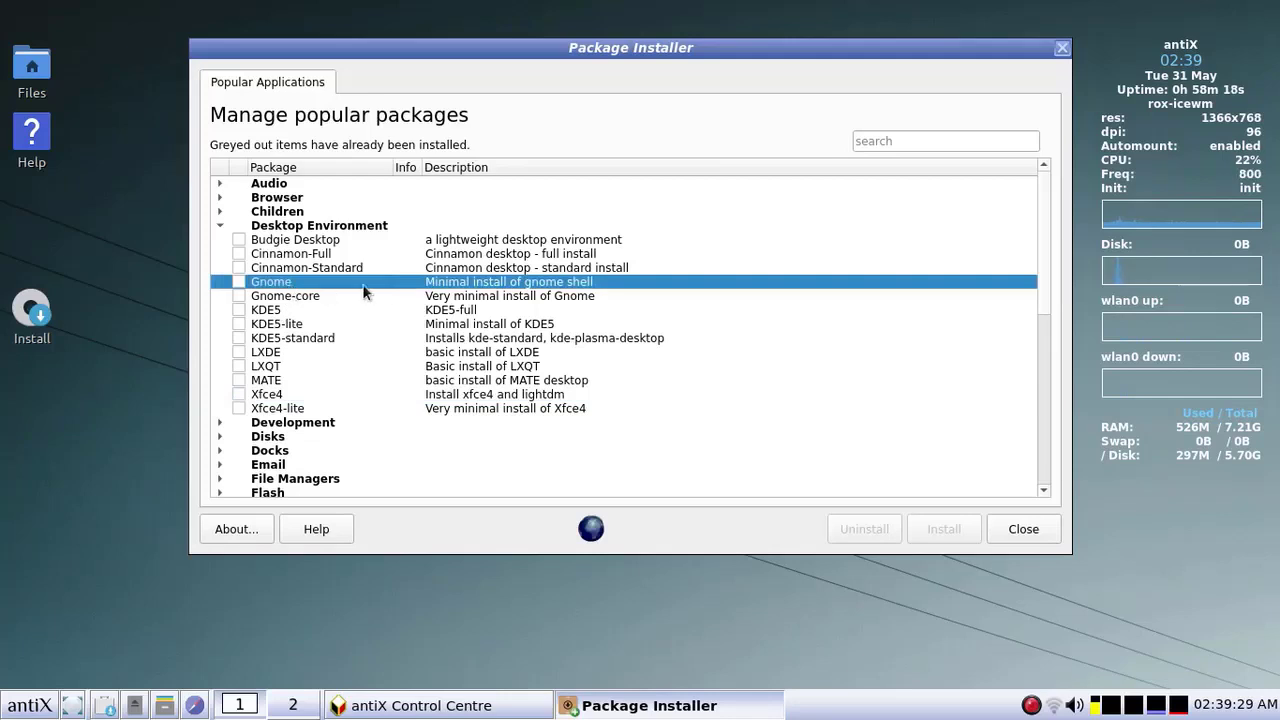
click(293, 356)
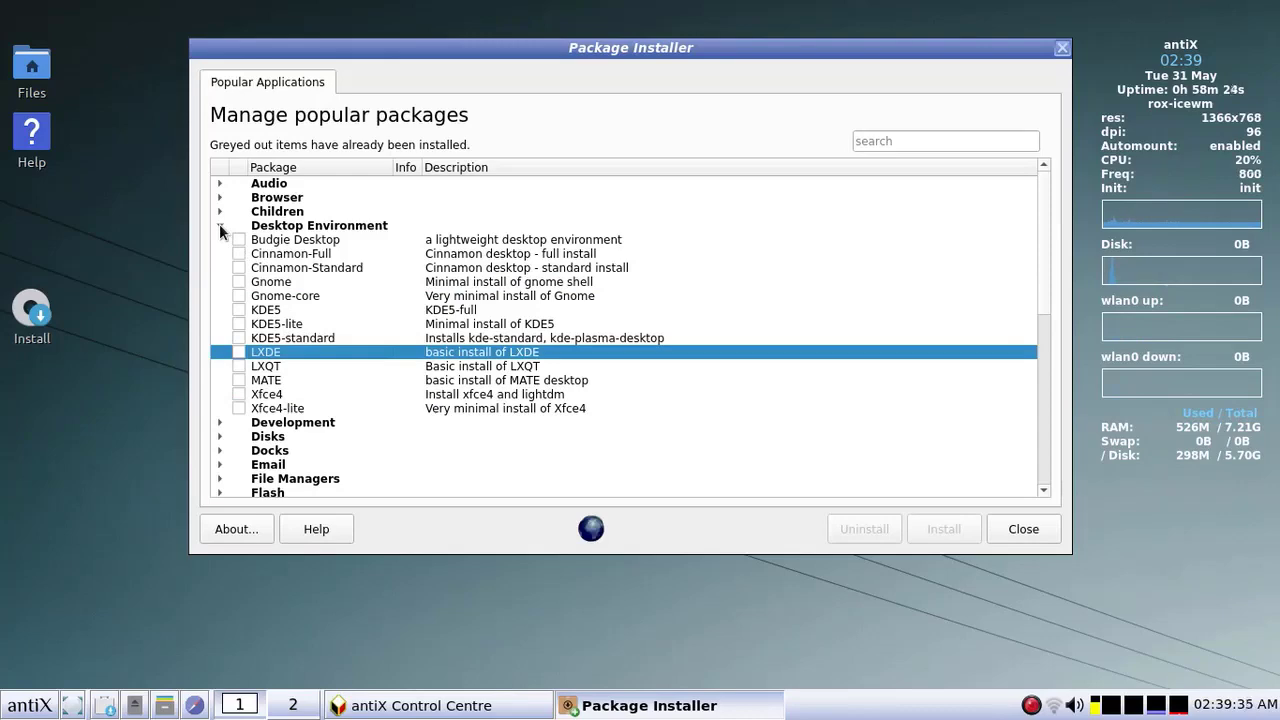
click(221, 227)
click(221, 198)
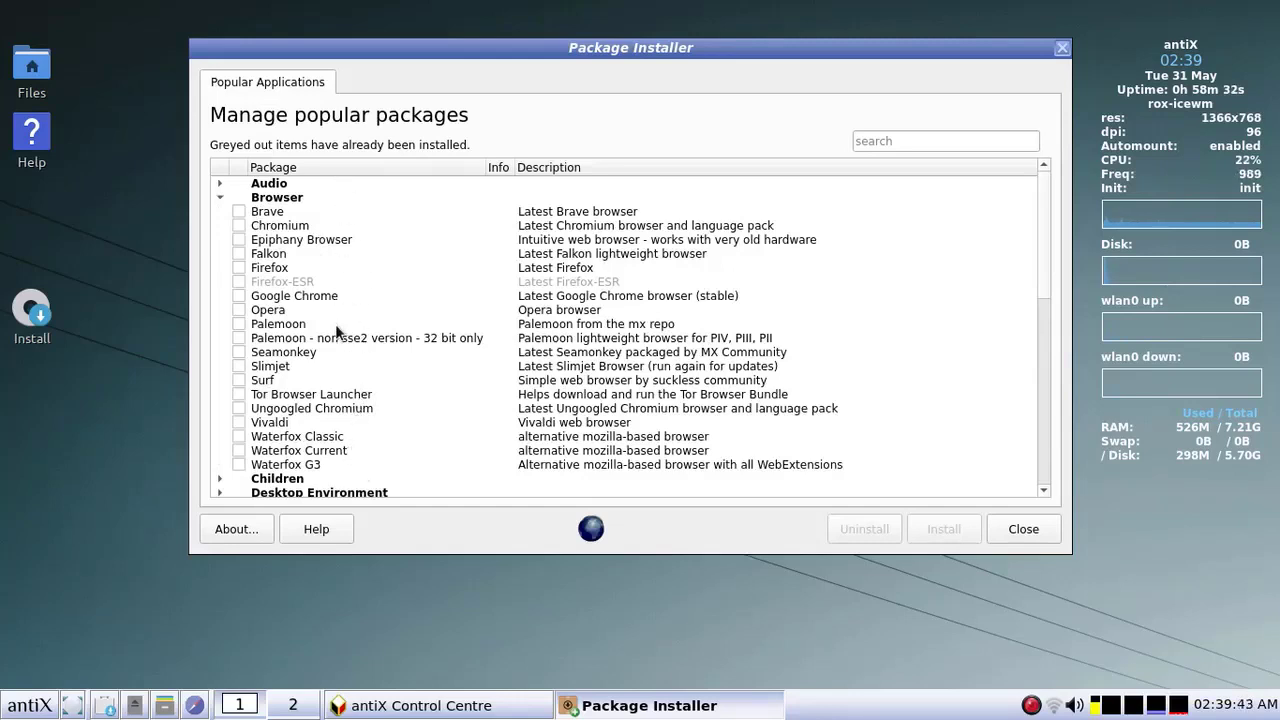
Step: Tick and untick Epiphany Browser, collapse Browser, and peek at the Kernel packages
click(238, 240)
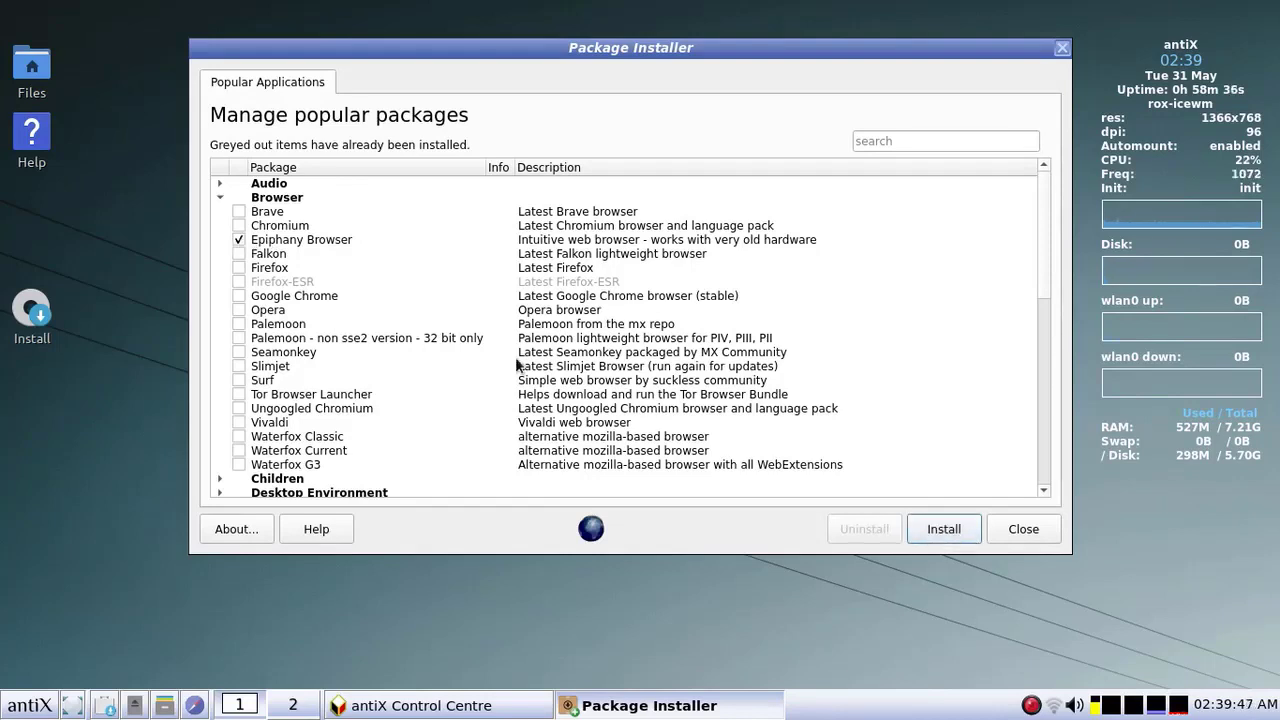
click(238, 240)
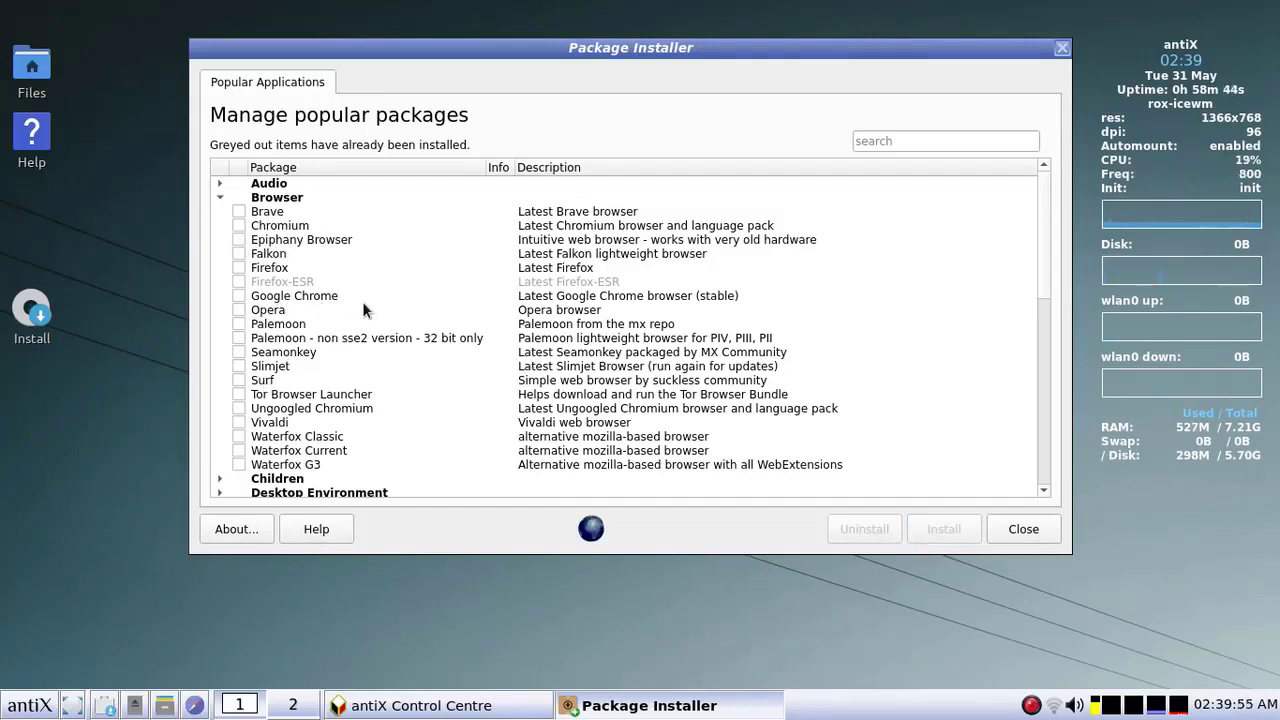
click(219, 203)
scroll(232, 300, down, 1)
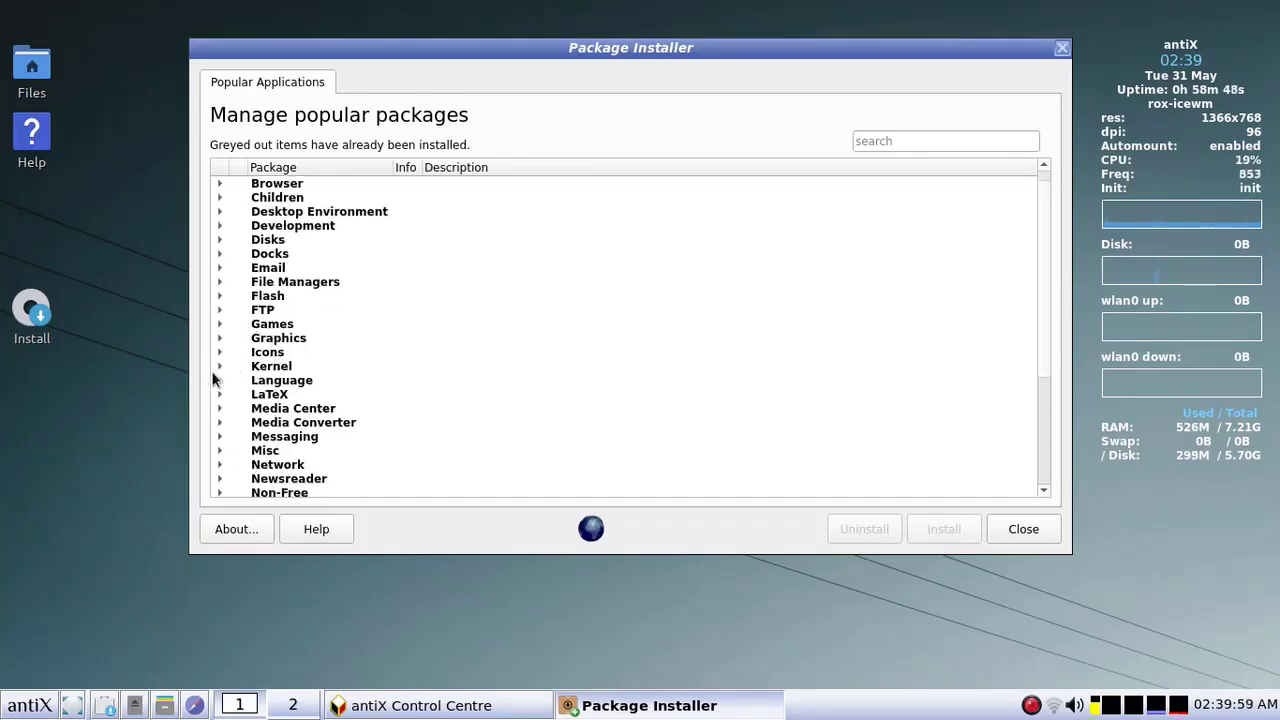
click(220, 366)
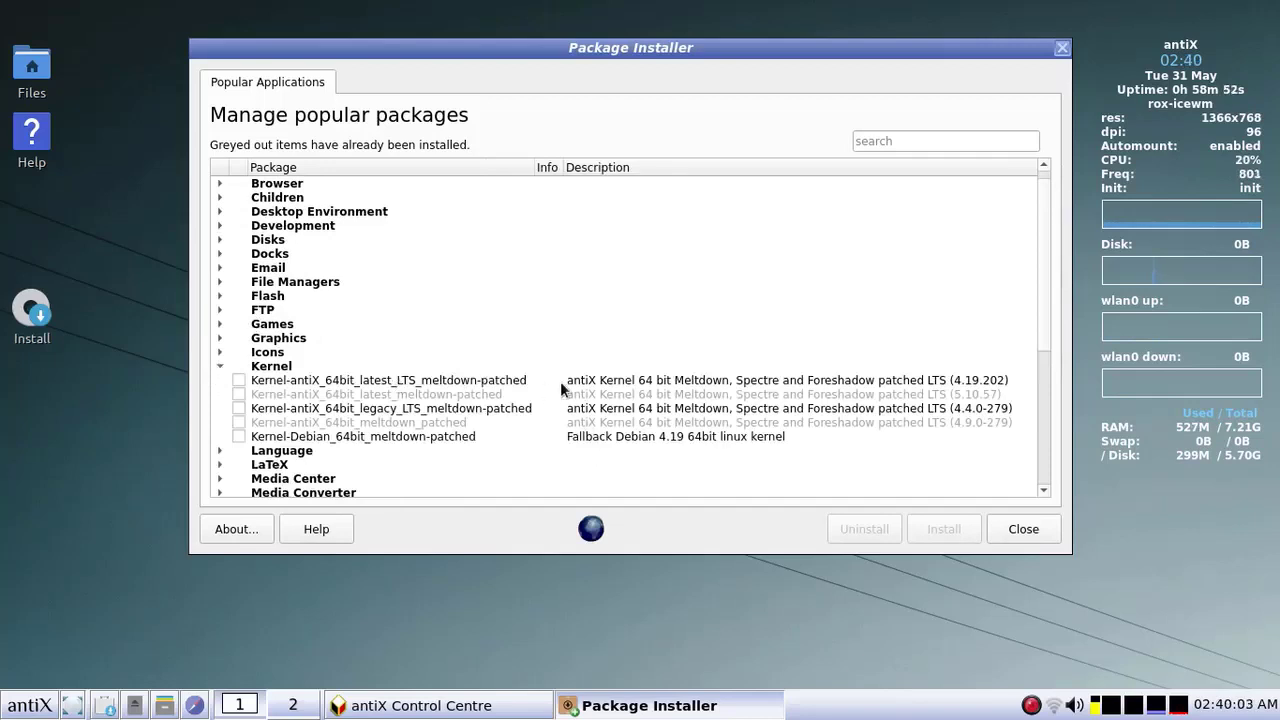
click(219, 367)
Step: Peek at the Office and Video packages, then close the Package Installer
scroll(218, 369, down, 2)
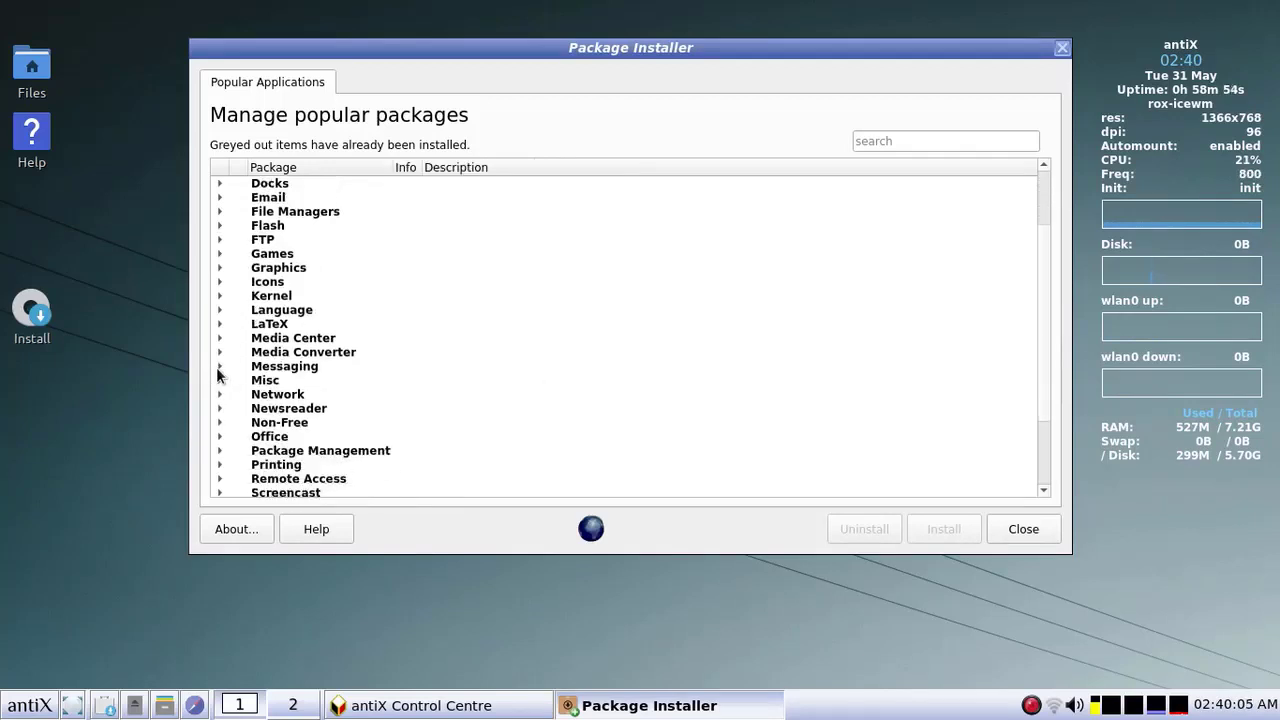
scroll(218, 369, down, 2)
scroll(218, 369, down, 1)
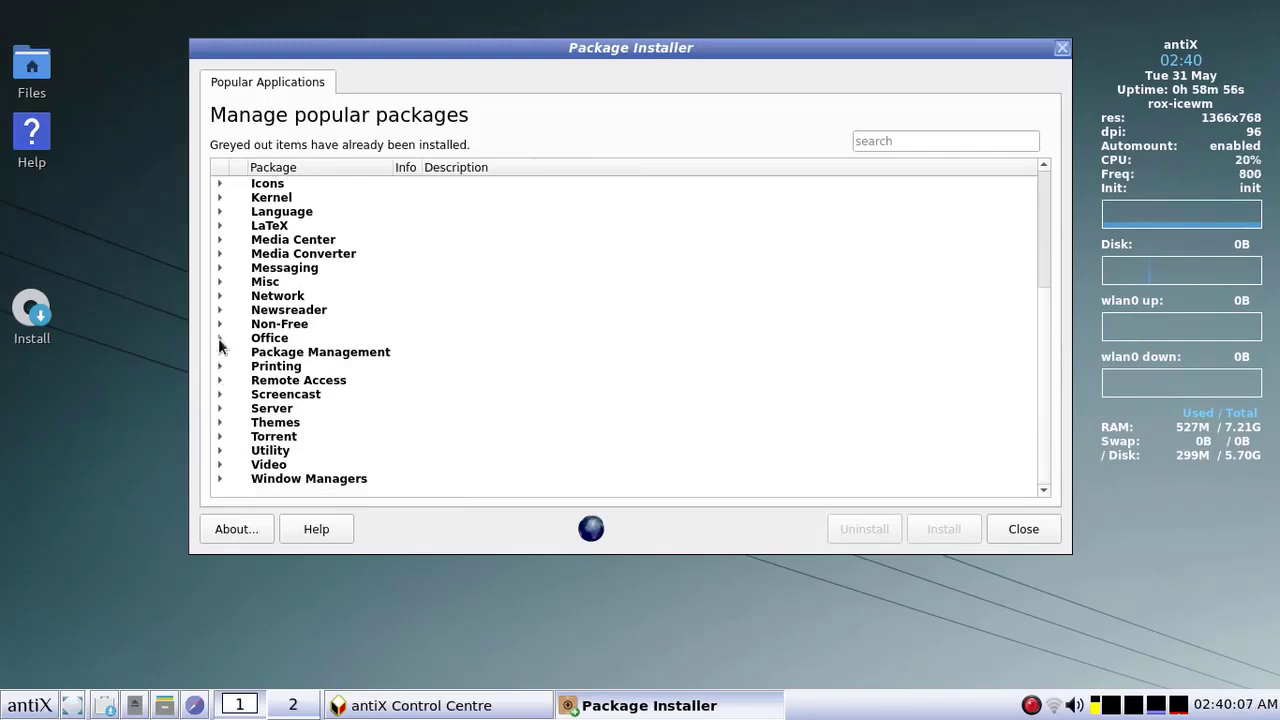
click(220, 338)
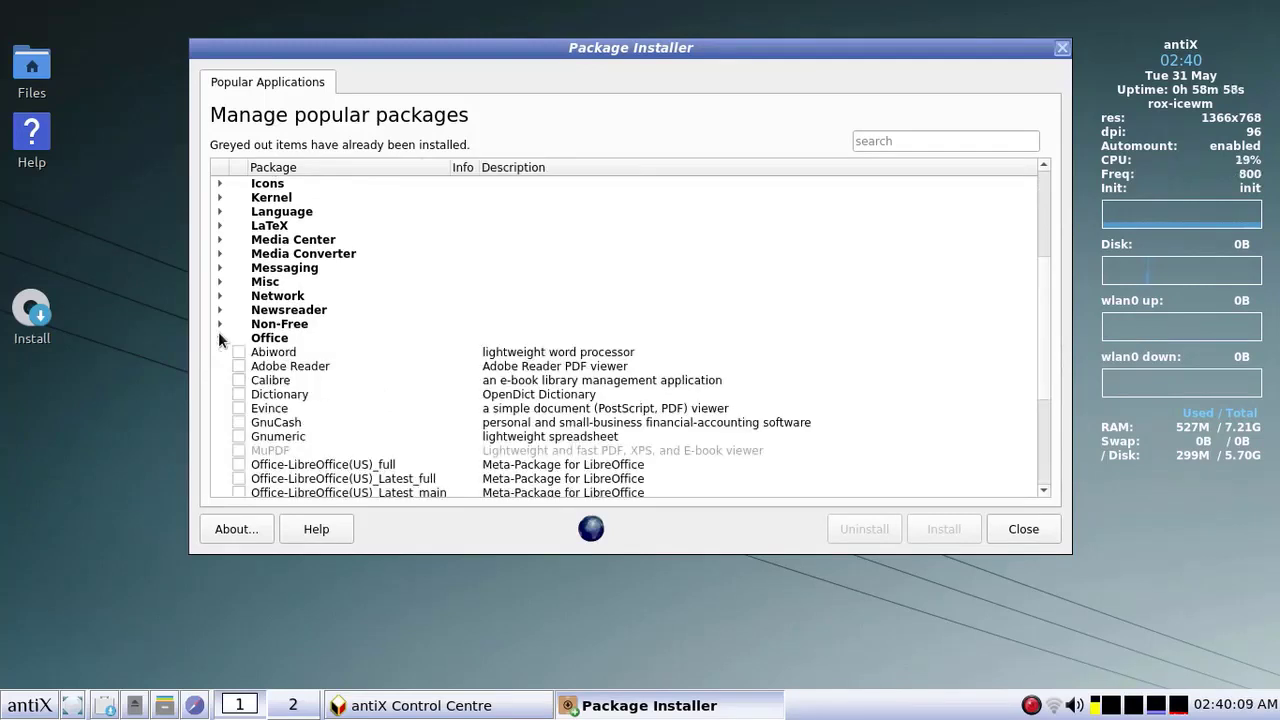
click(220, 338)
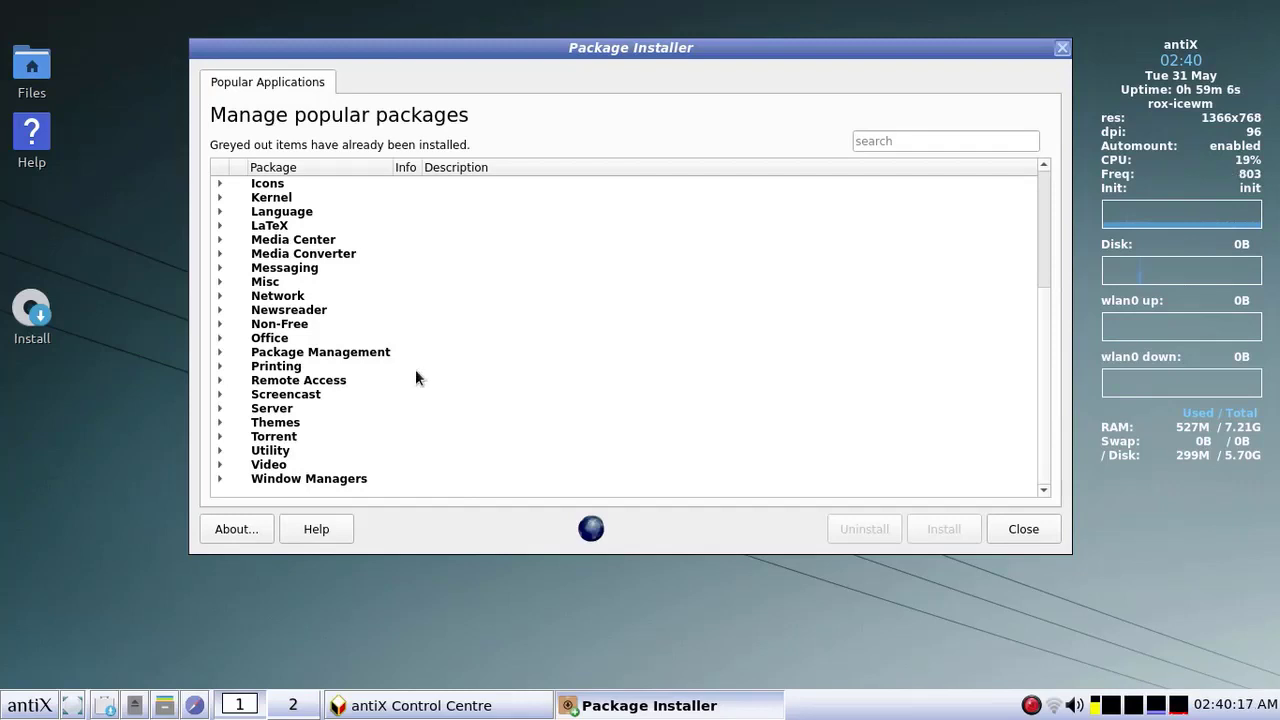
click(218, 465)
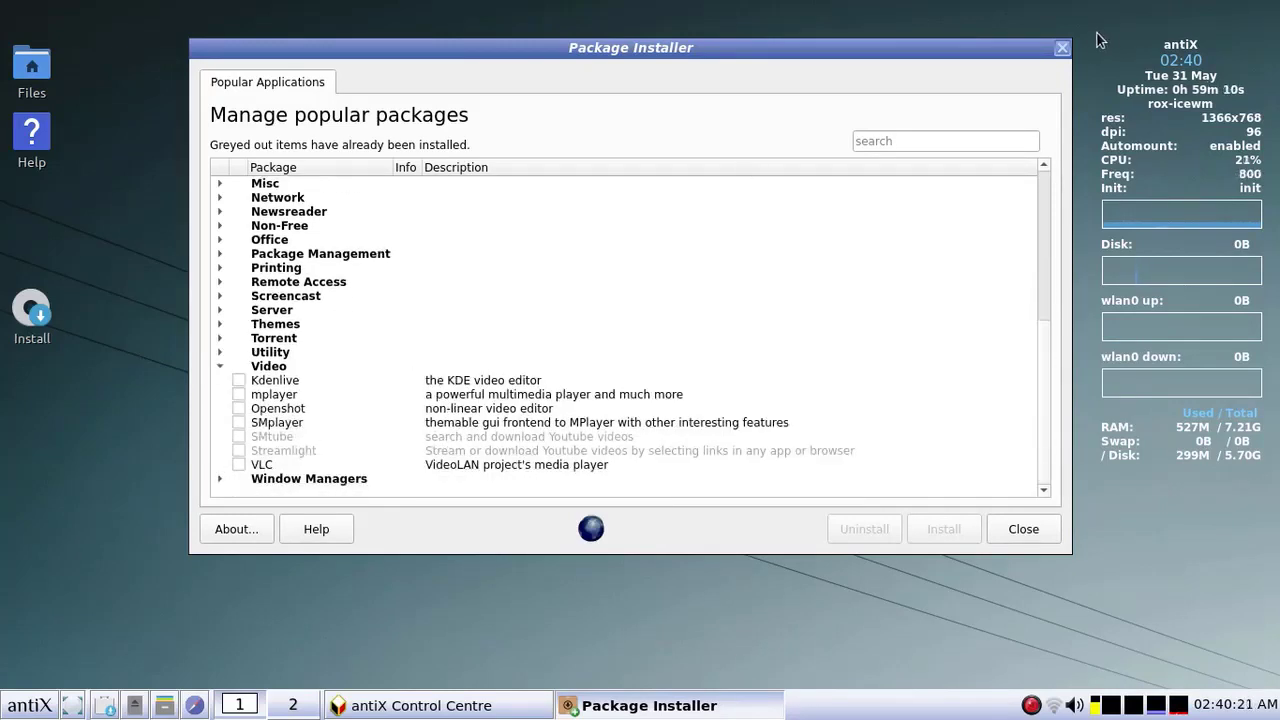
click(1062, 47)
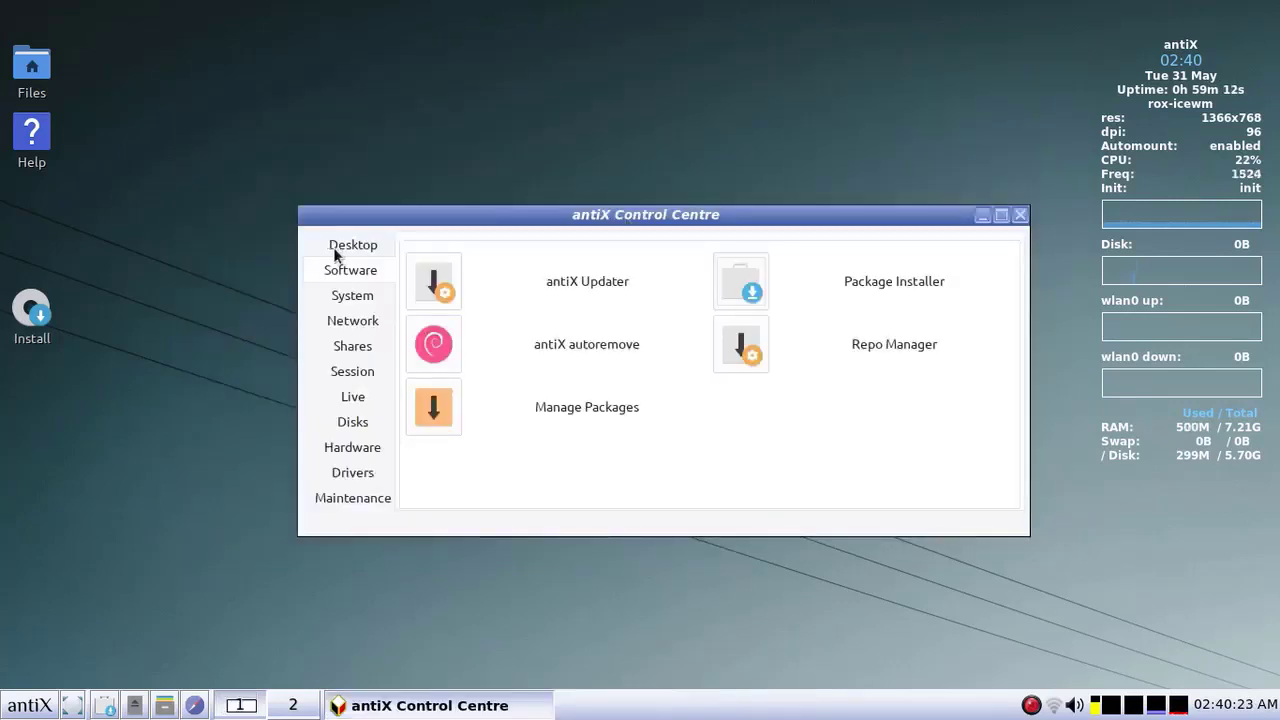
Step: Step through System, Network, Shares, Session, Live, Disks, Hardware and Drivers to Maintenance
click(338, 296)
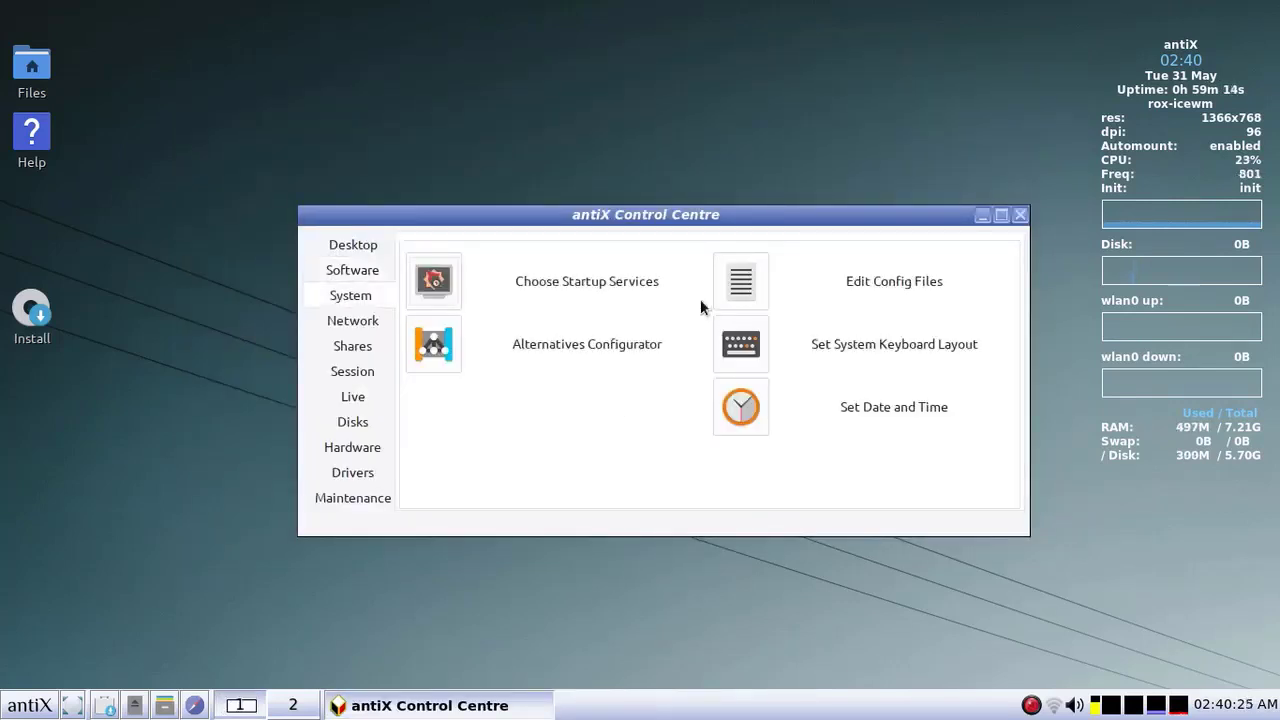
click(354, 322)
click(355, 350)
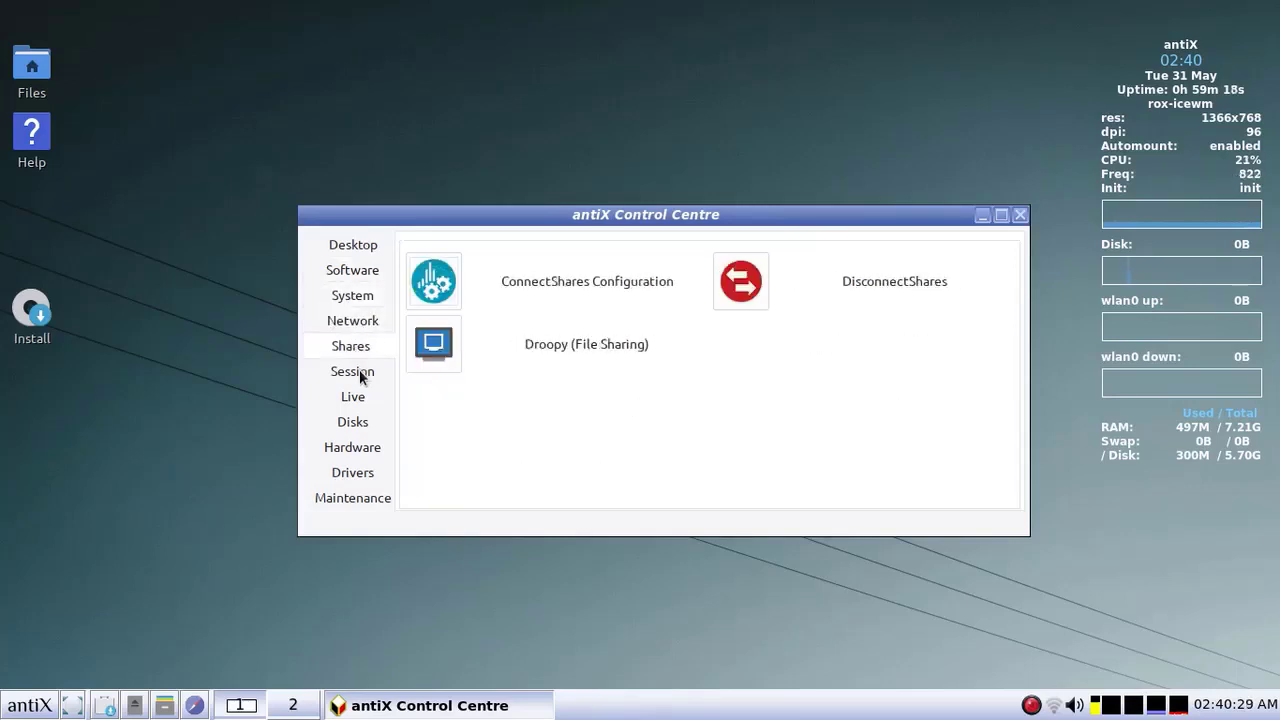
click(360, 372)
click(357, 400)
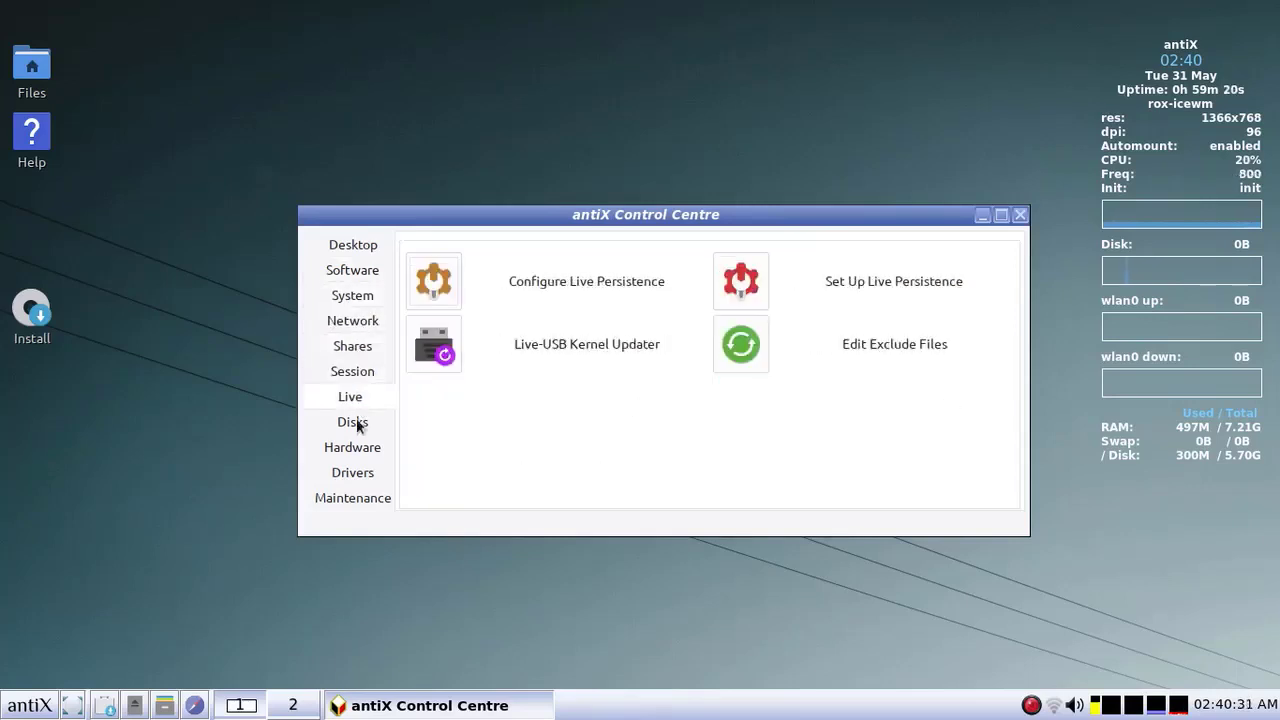
click(358, 424)
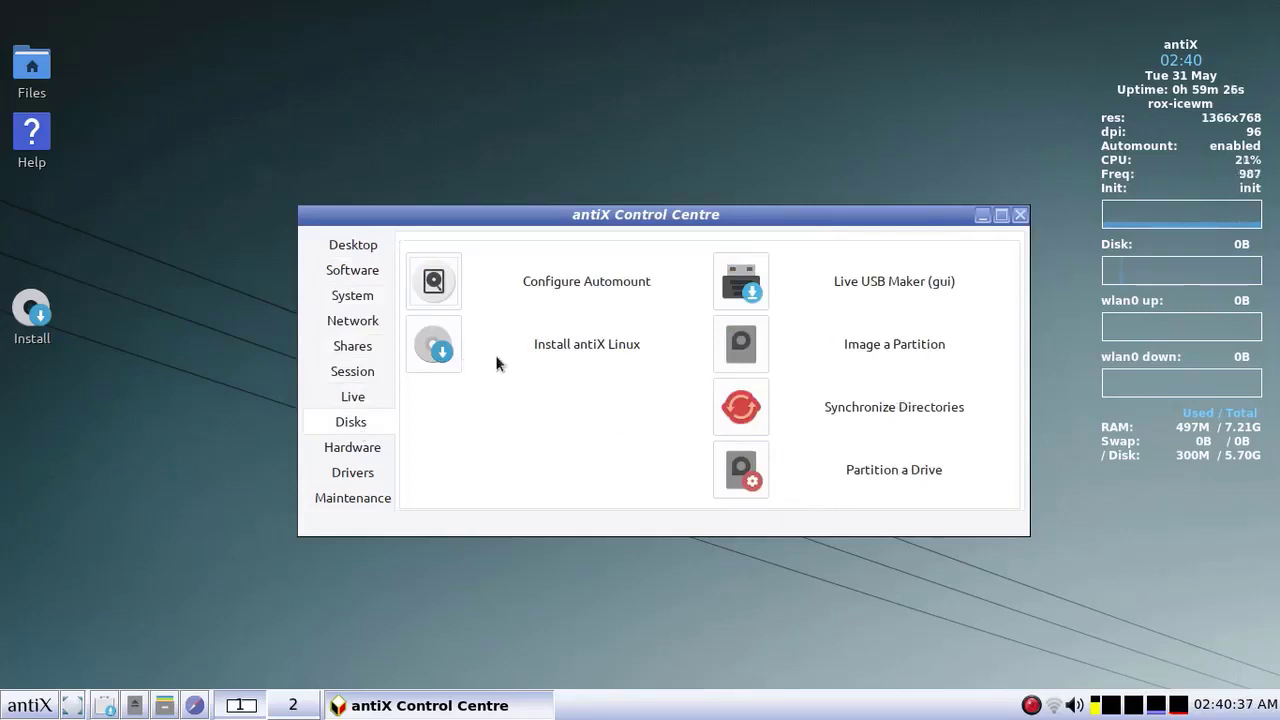
click(357, 452)
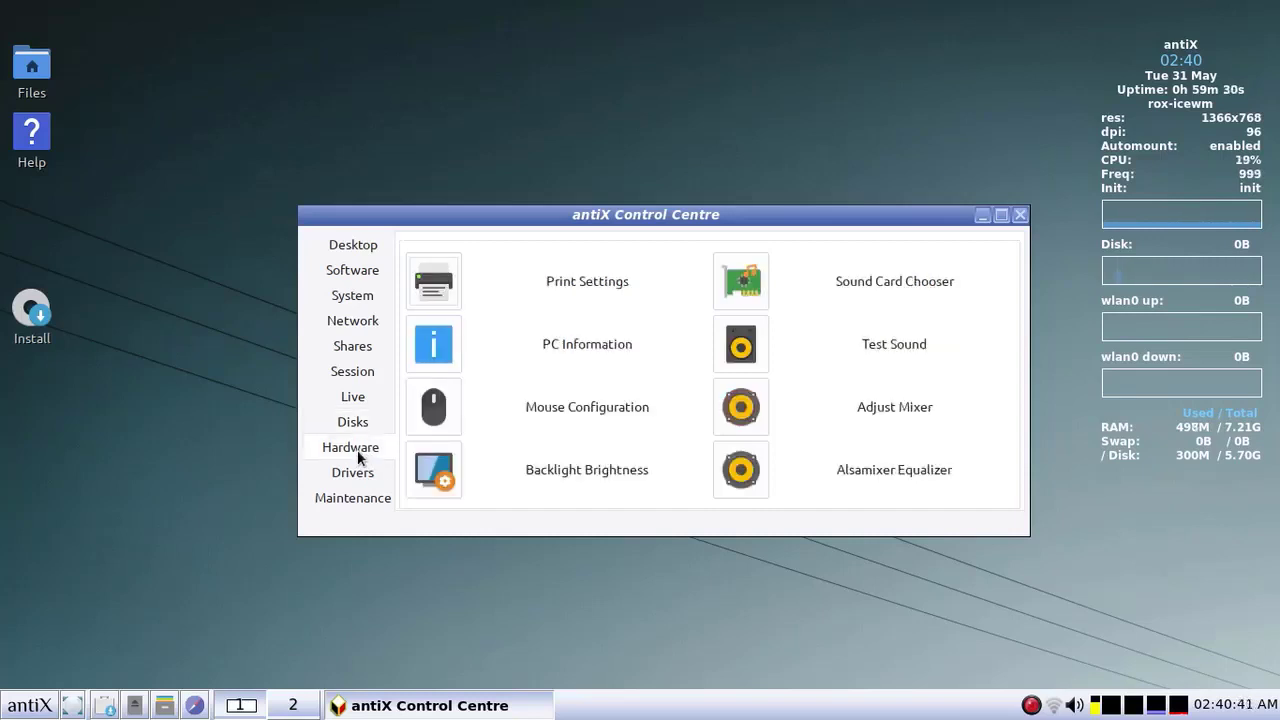
click(358, 478)
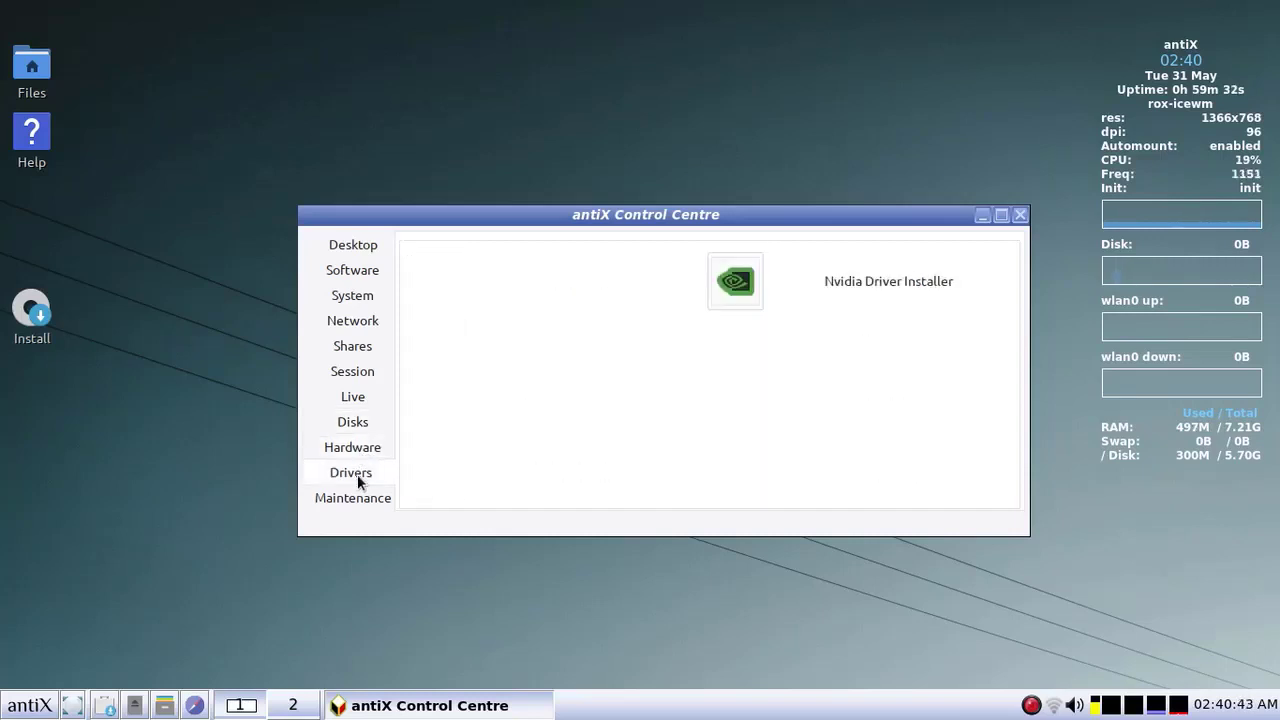
click(355, 496)
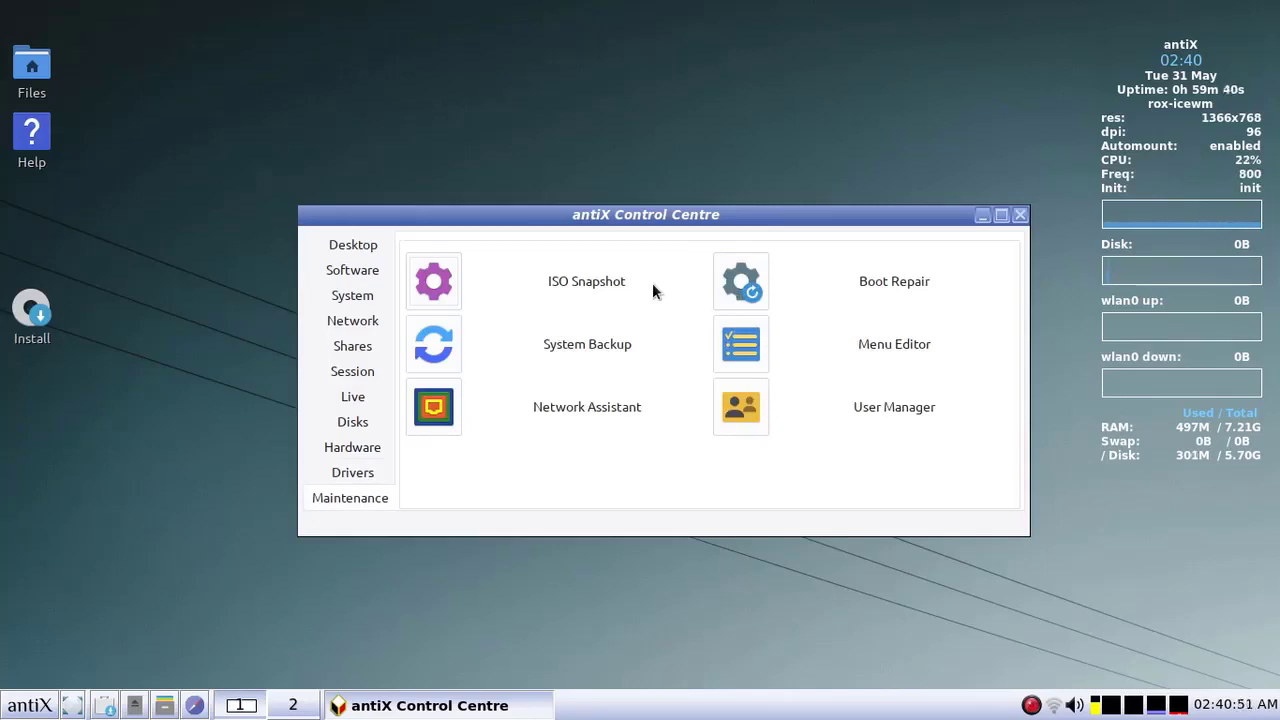
Step: Open Boot Repair, cancel without repairing, and close the Control Centre
click(750, 283)
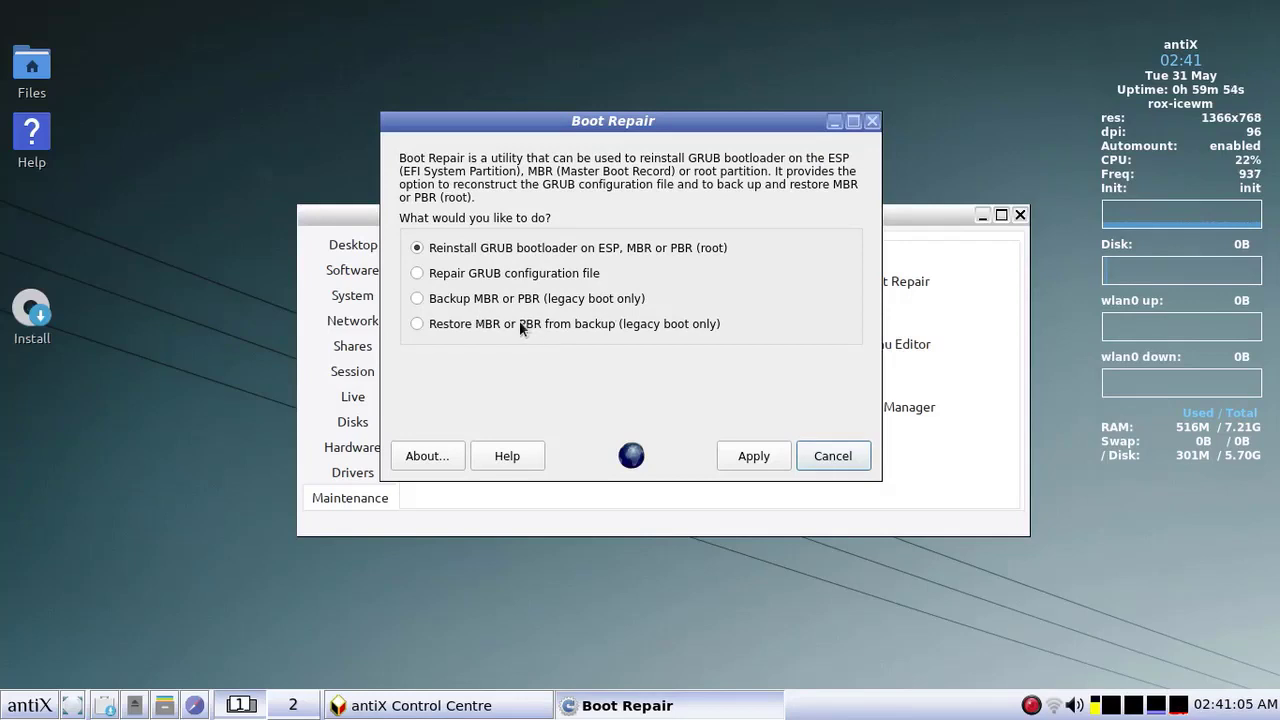
click(827, 455)
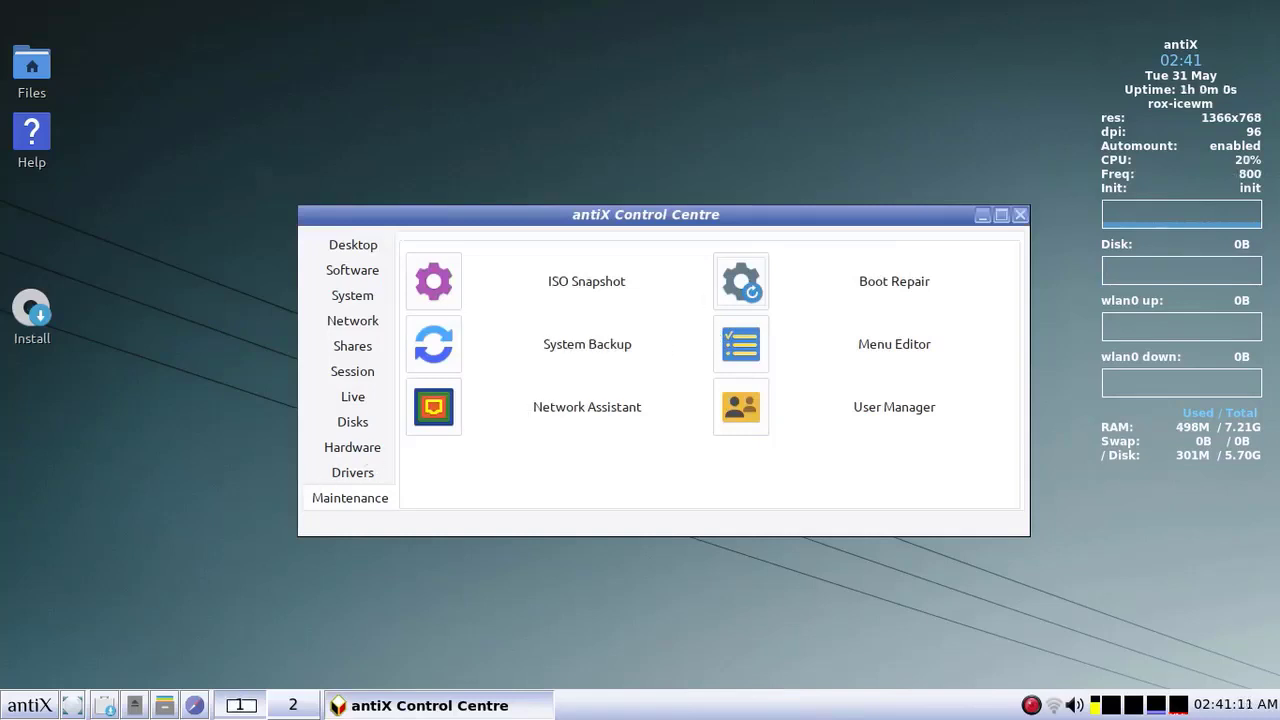
click(1019, 214)
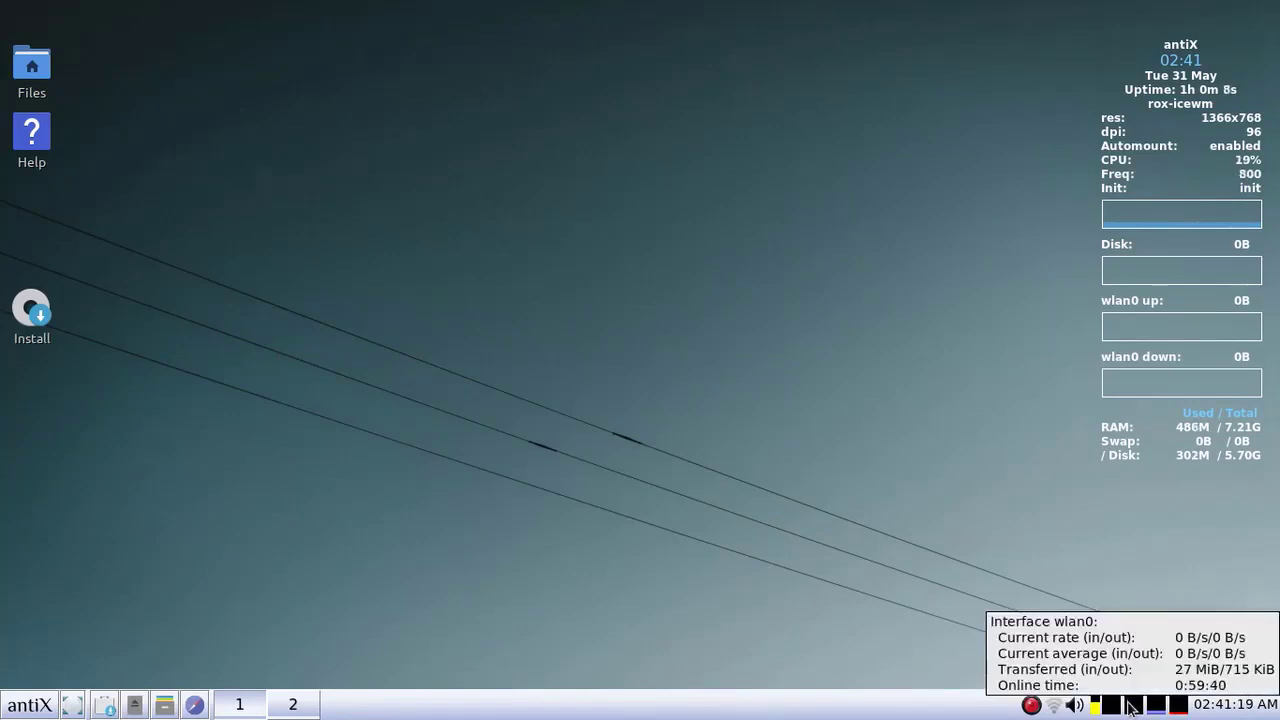
Step: Open Connman's tray window and view status, service details, and the Danger2 wireless network
click(1130, 706)
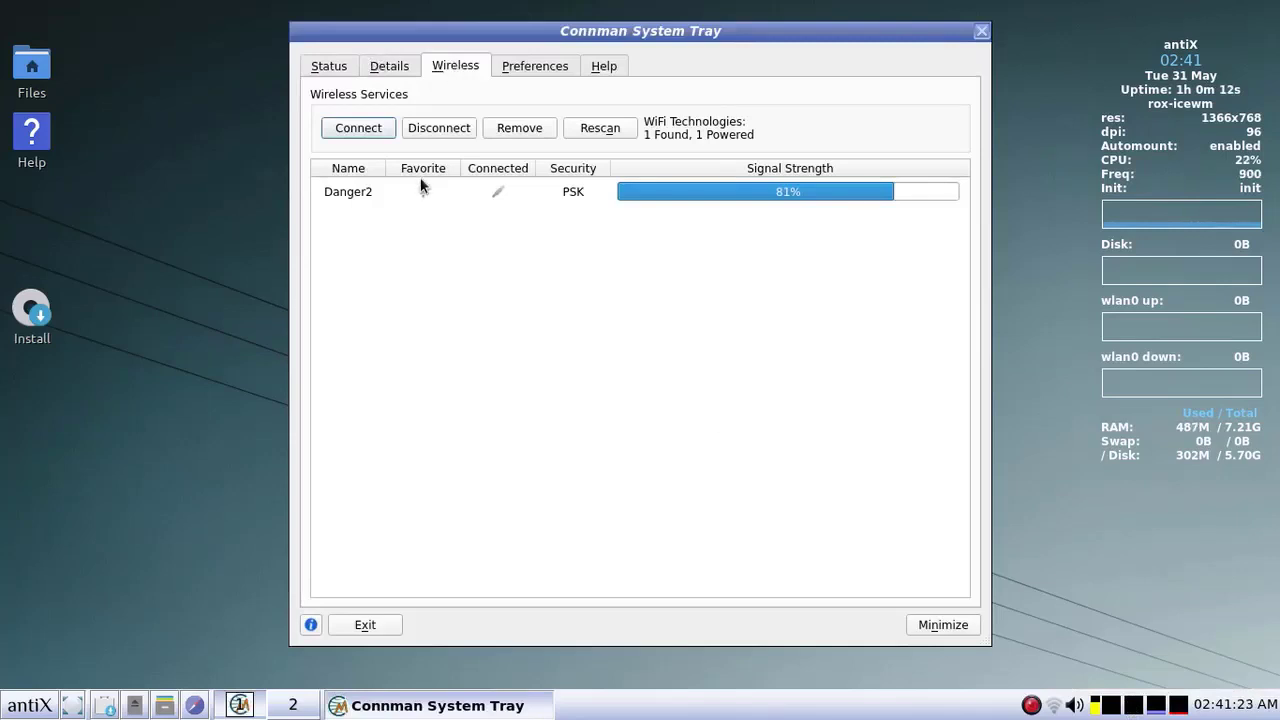
click(338, 67)
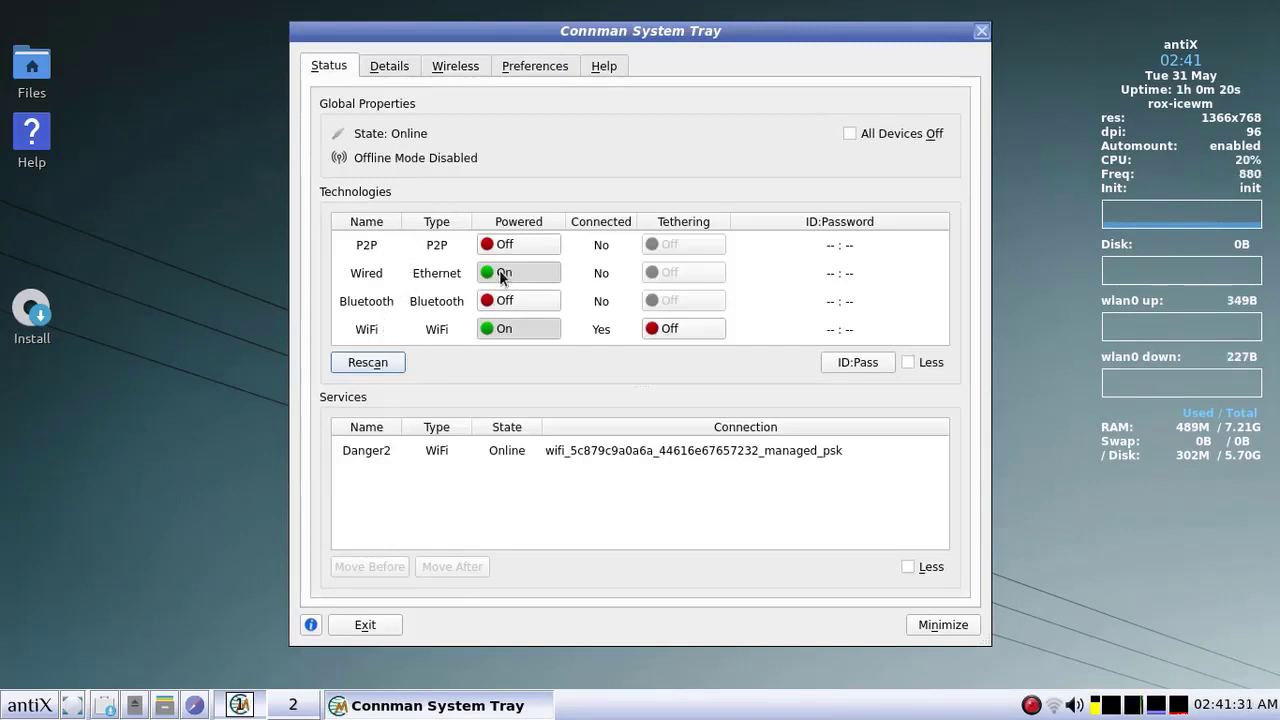
click(385, 68)
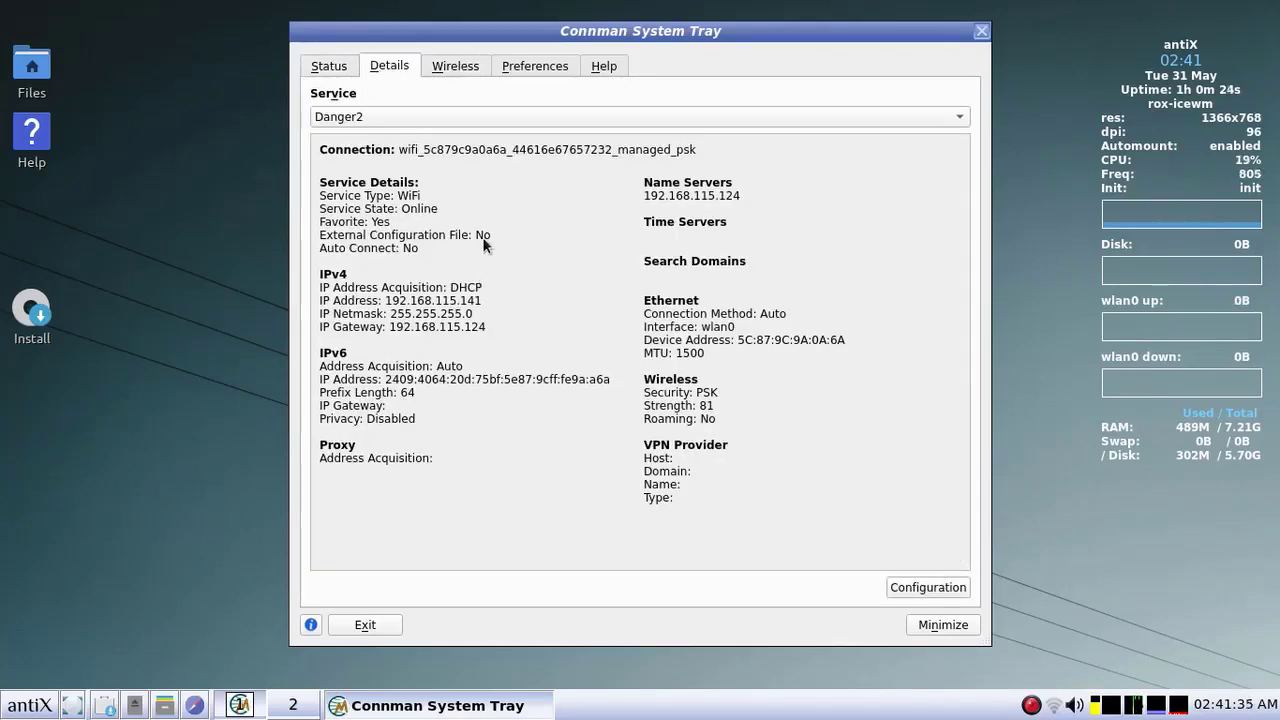
click(461, 66)
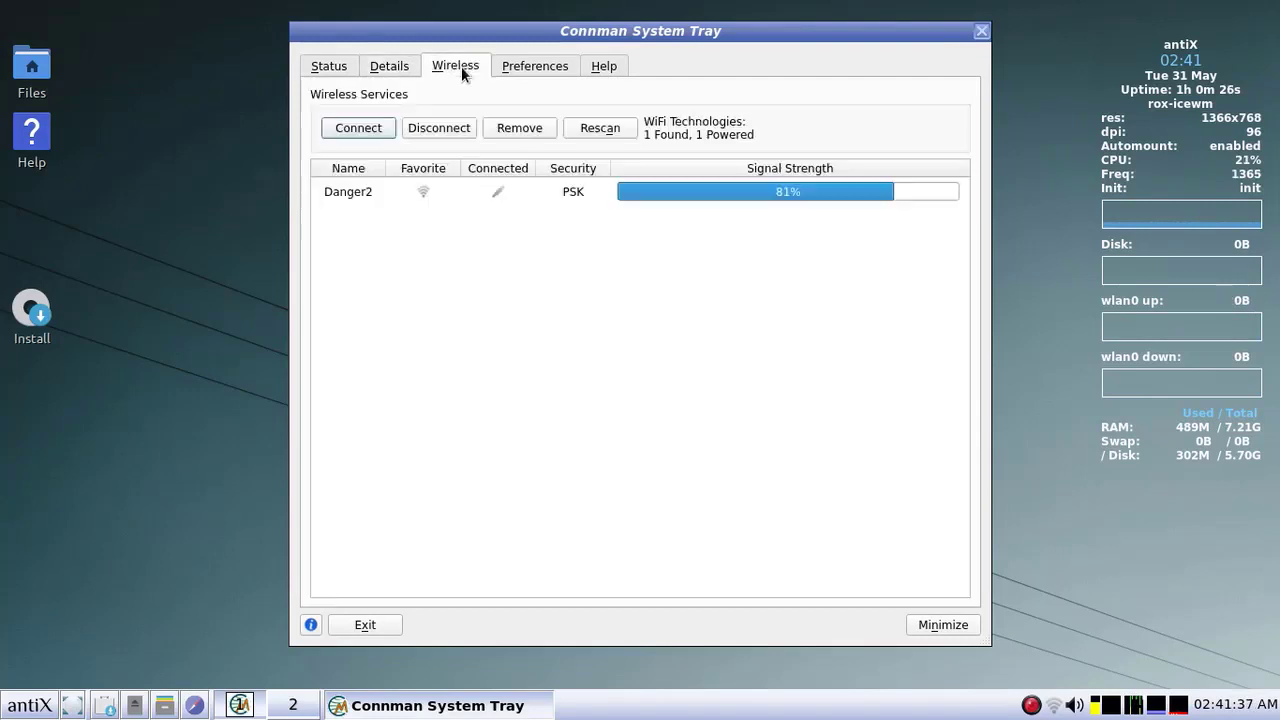
click(601, 187)
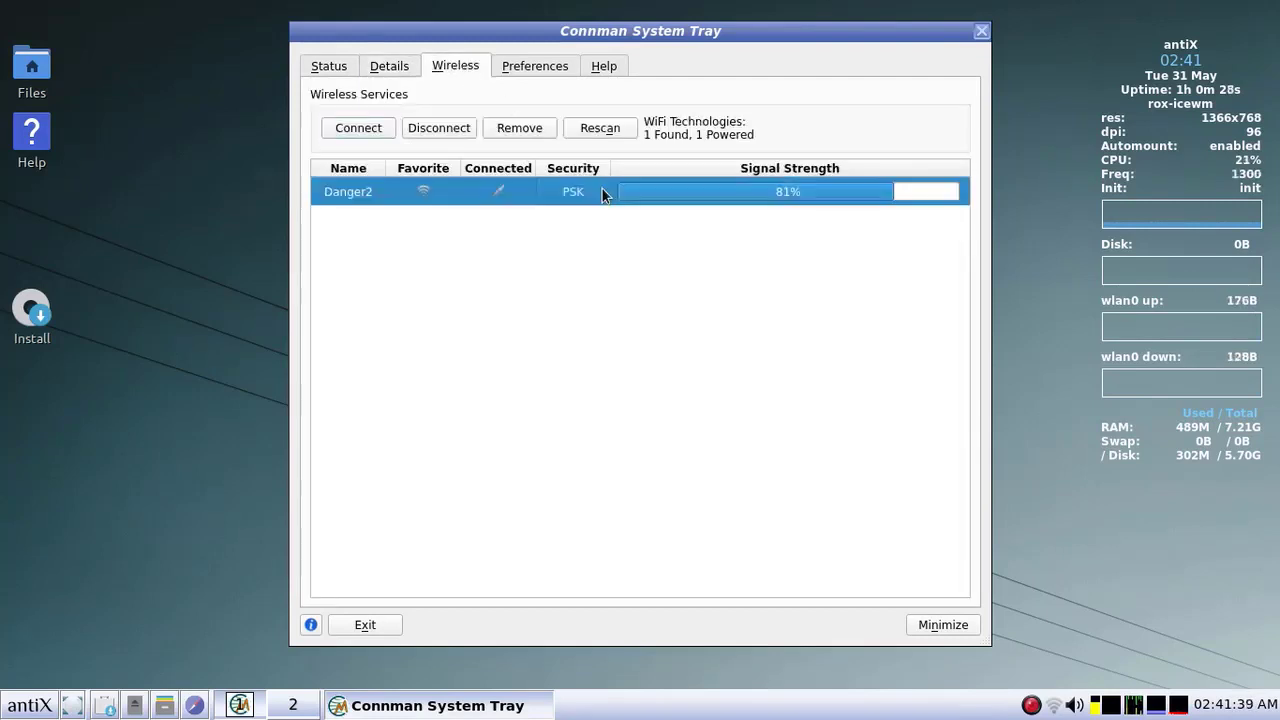
Step: Flip between Connman's Preferences and Wireless tabs, ending on the Help page
click(534, 64)
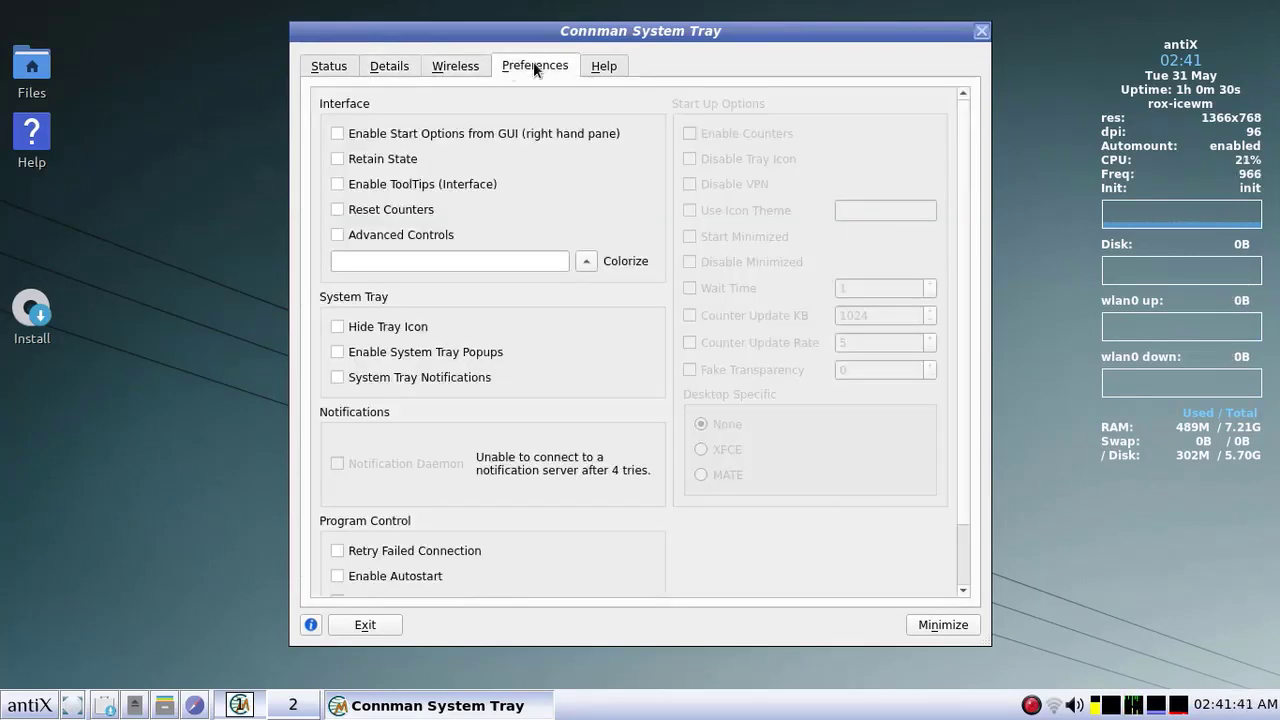
click(433, 66)
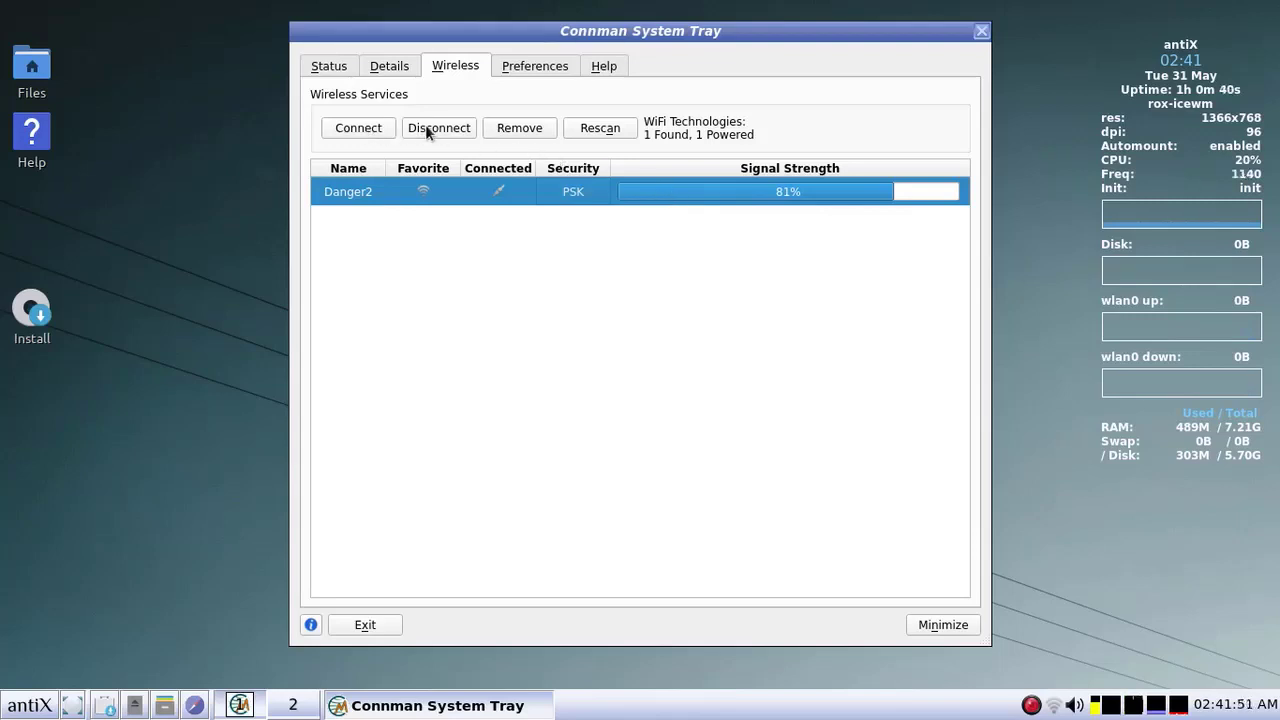
click(556, 62)
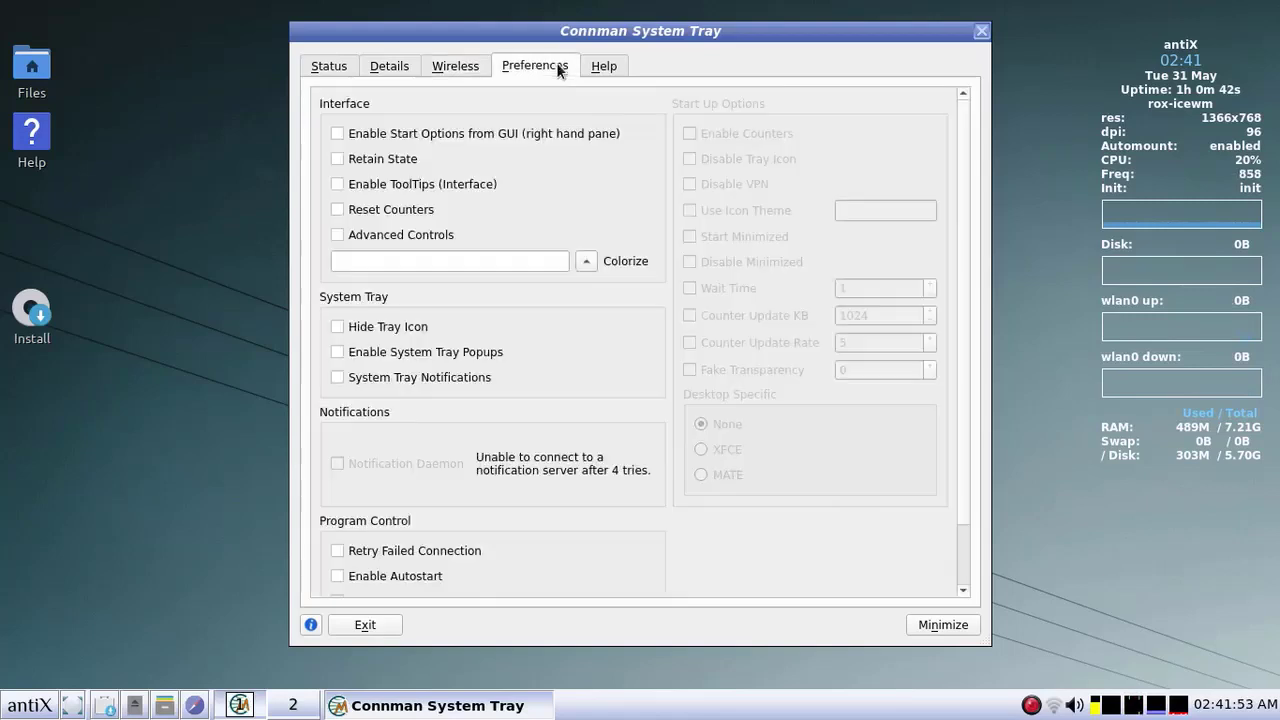
click(604, 67)
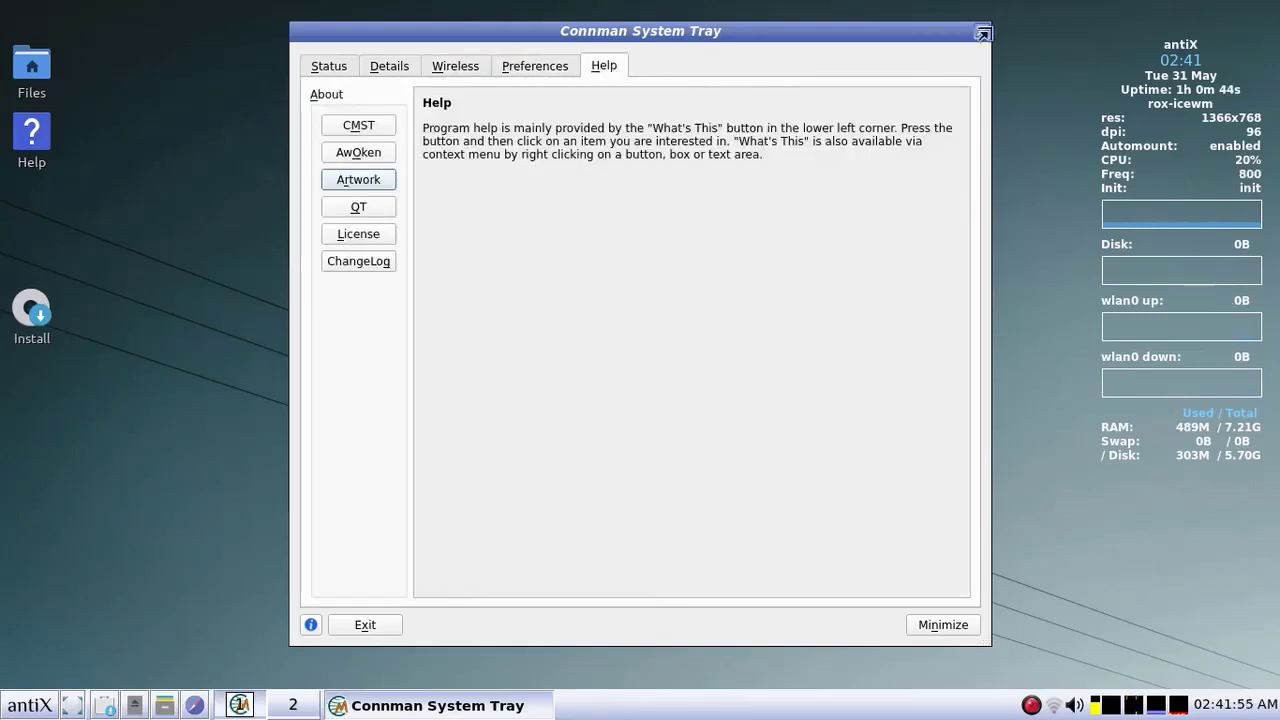
click(979, 35)
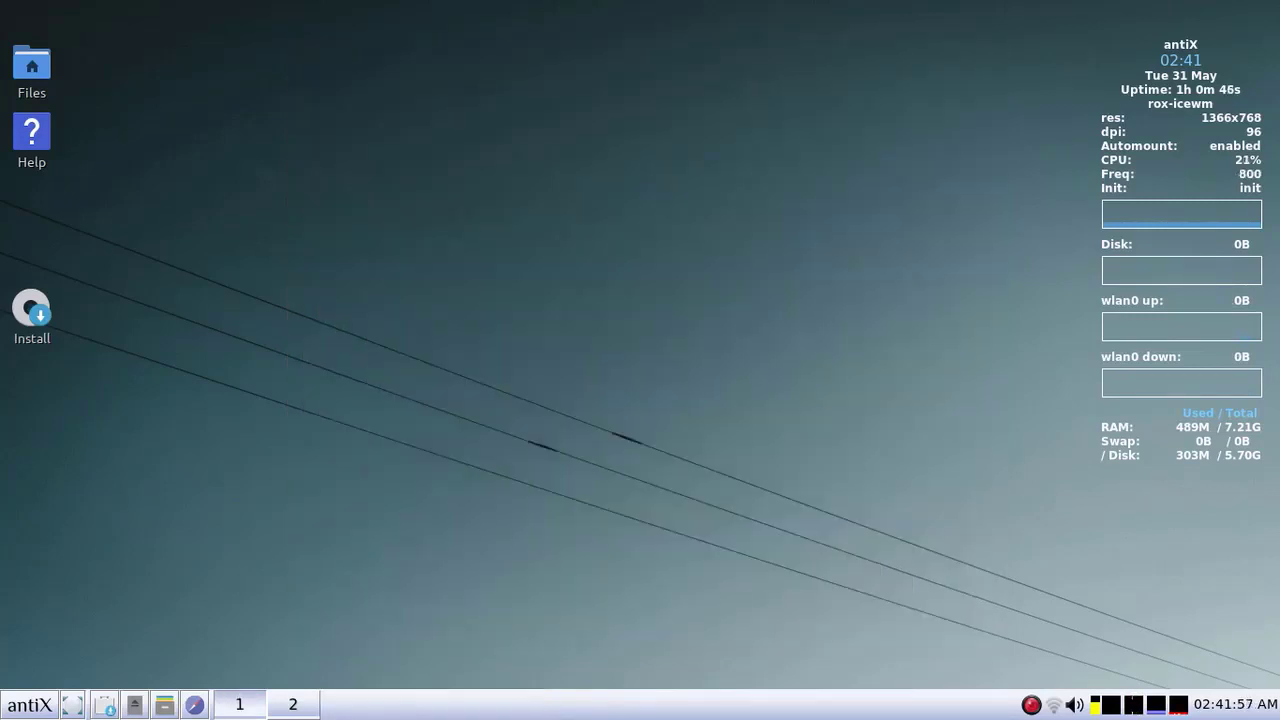
double_click(31, 68)
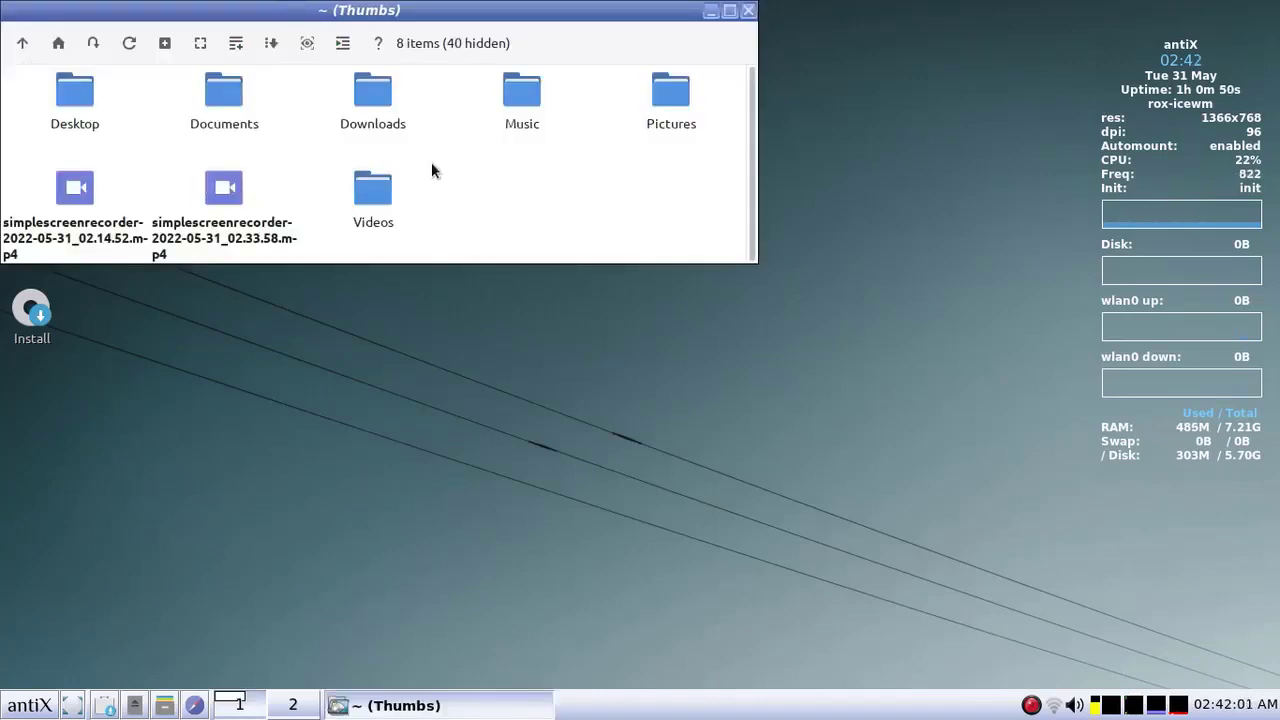
click(750, 11)
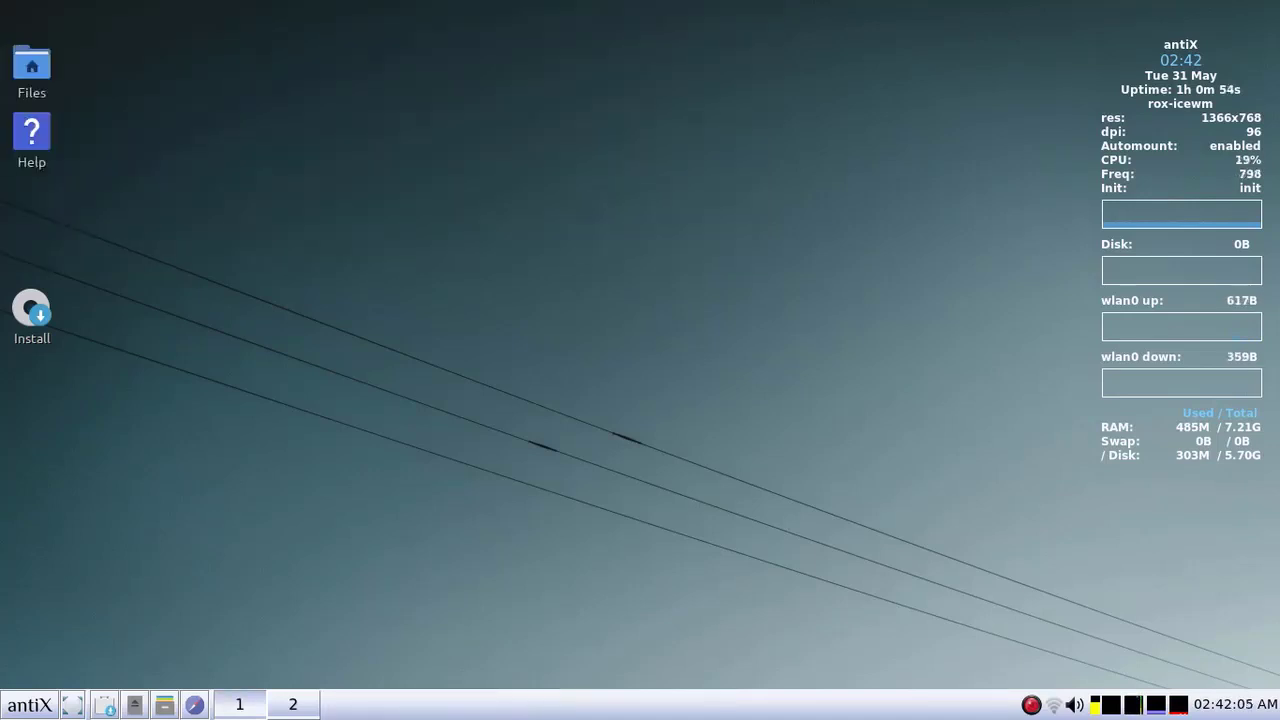
Step: Open a terminal and run sudo apt install thunar
click(26, 709)
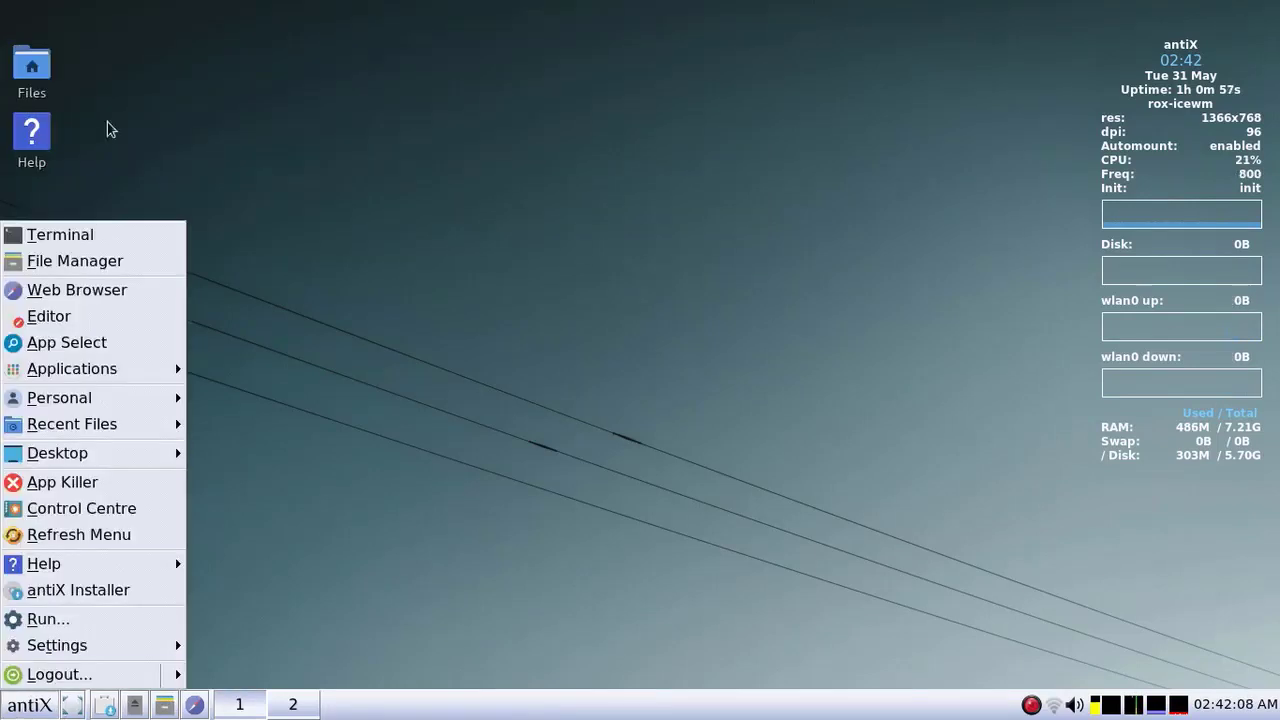
click(82, 236)
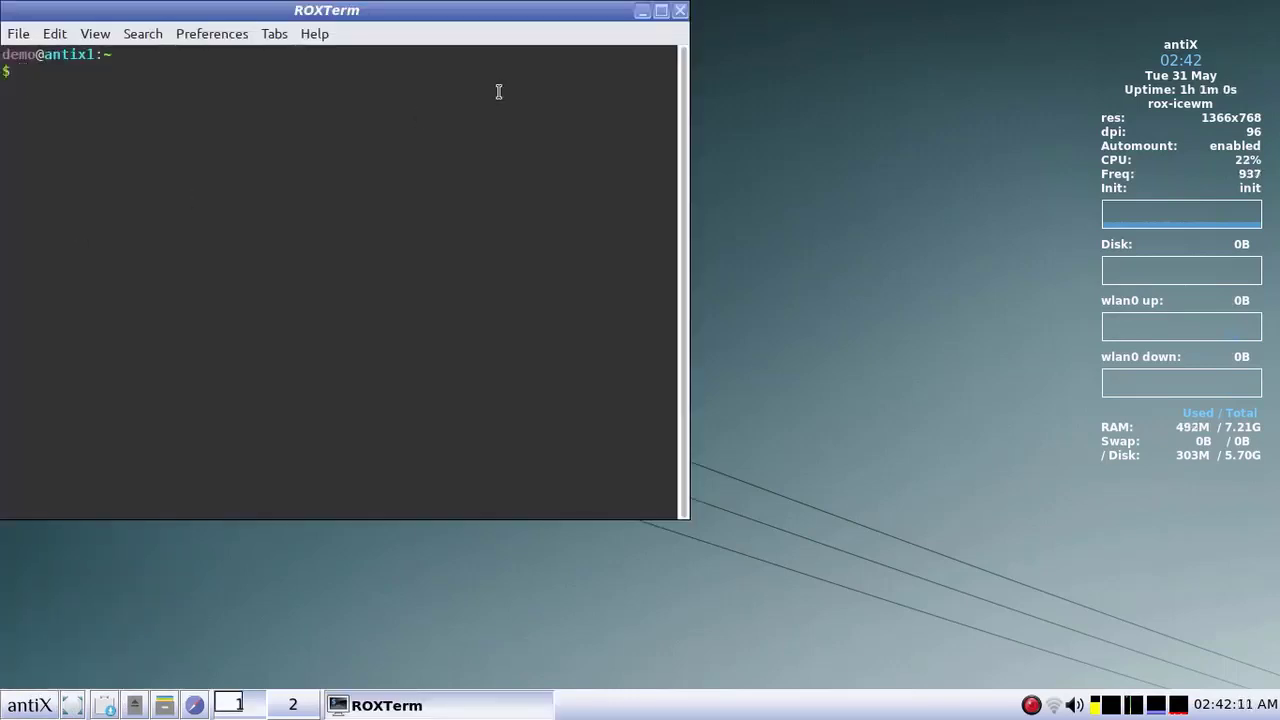
text(sudo apt install nemo)
key(BackSpace)
key(BackSpace)
key(BackSpace)
key(BackSpace)
text(thunar)
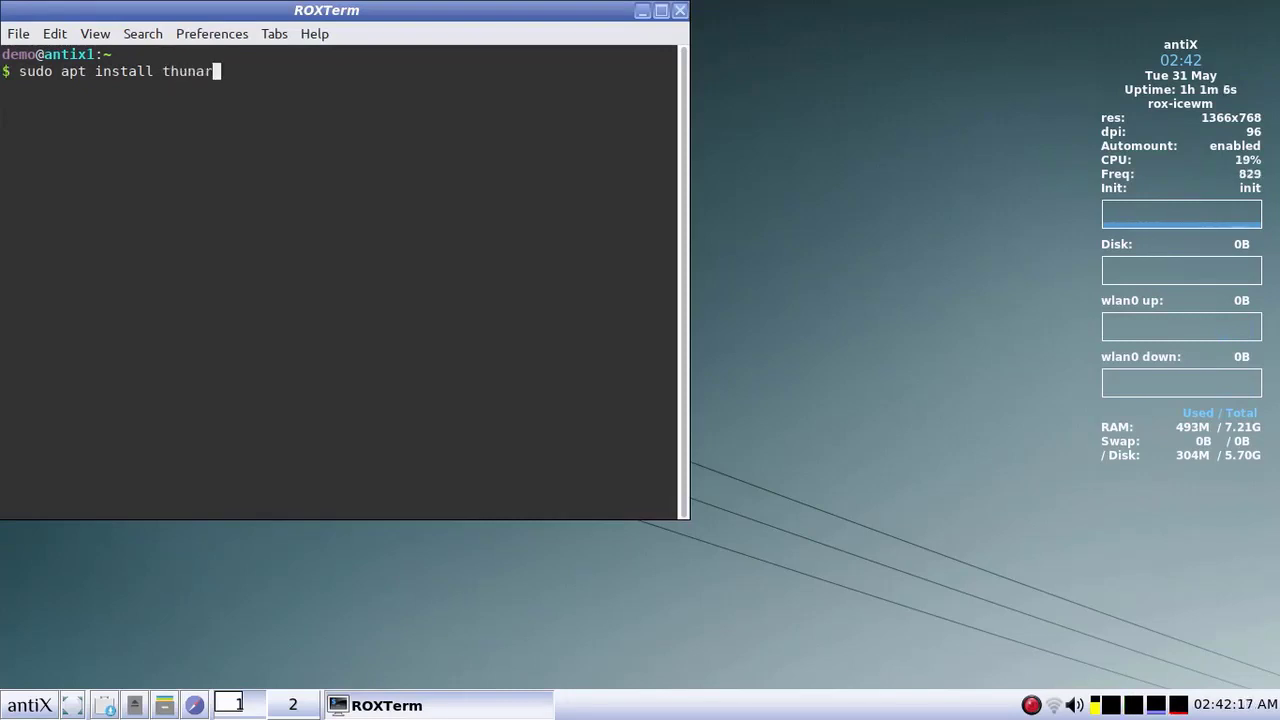
key(Return)
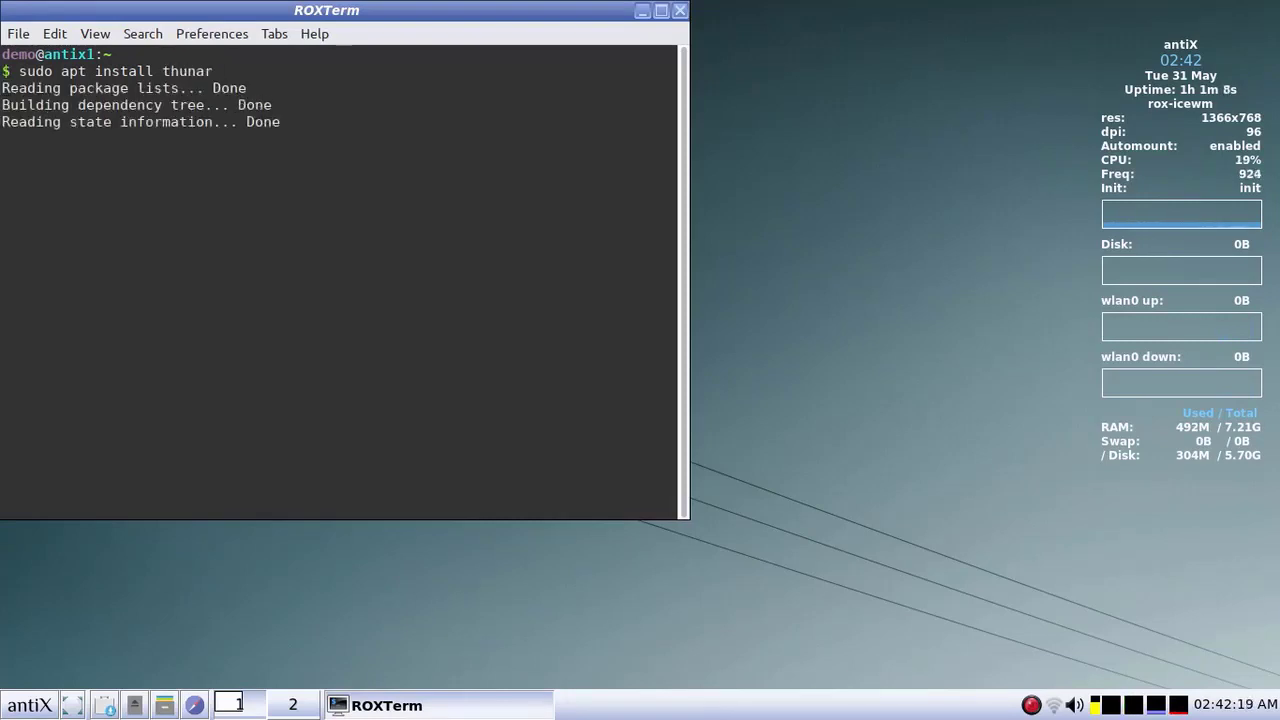
Step: Rerun the aborted thunar install, confirm it, then type thunar to launch it
text(/)
key(Return)
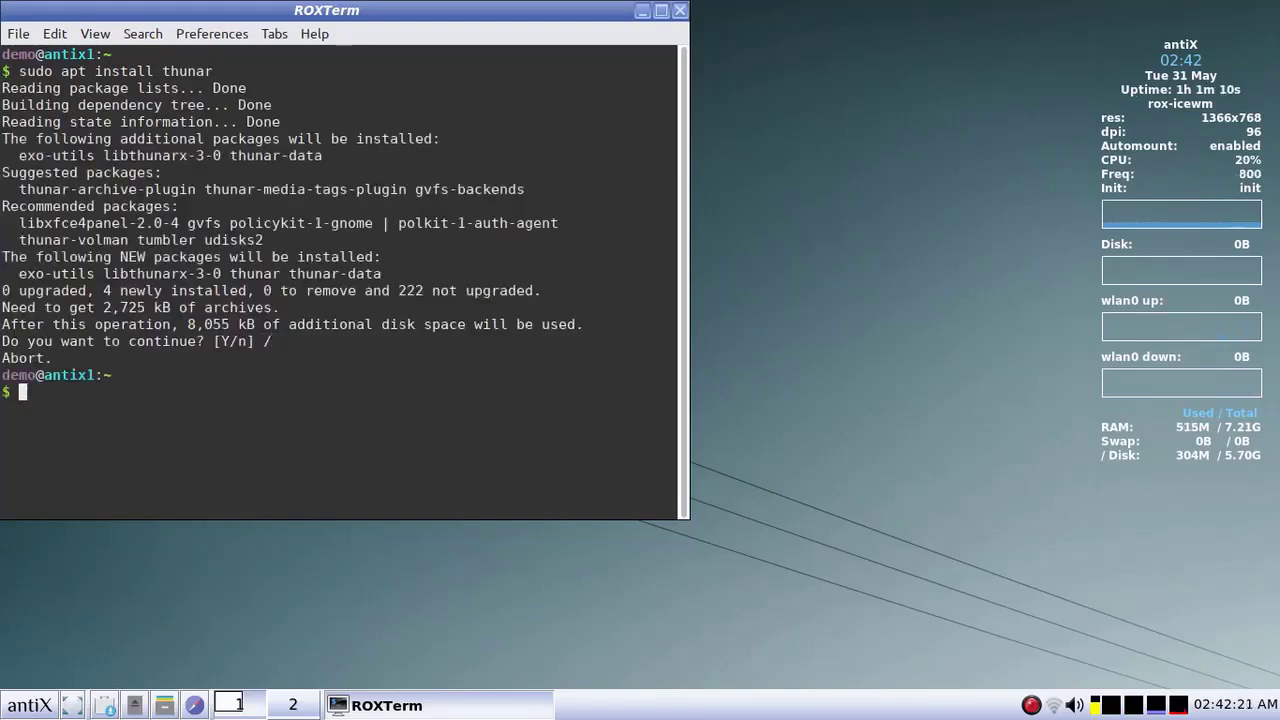
key(Up)
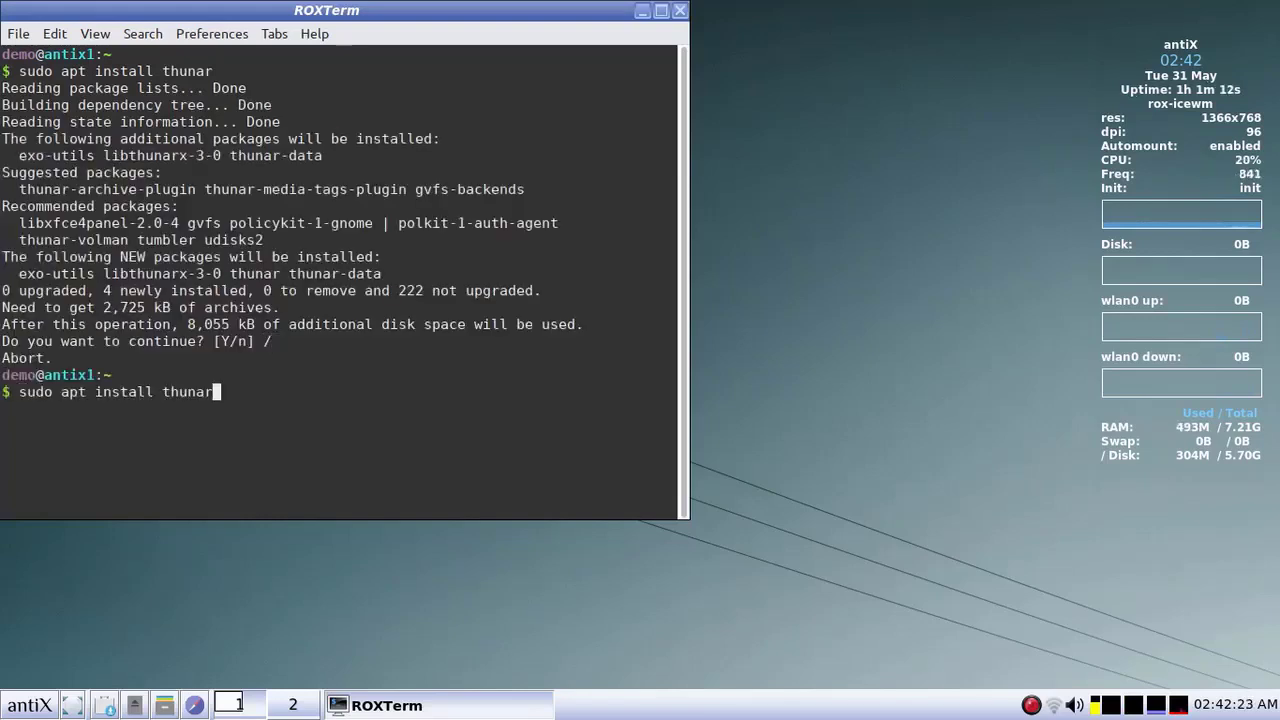
key(Return)
text(d)
key(BackSpace)
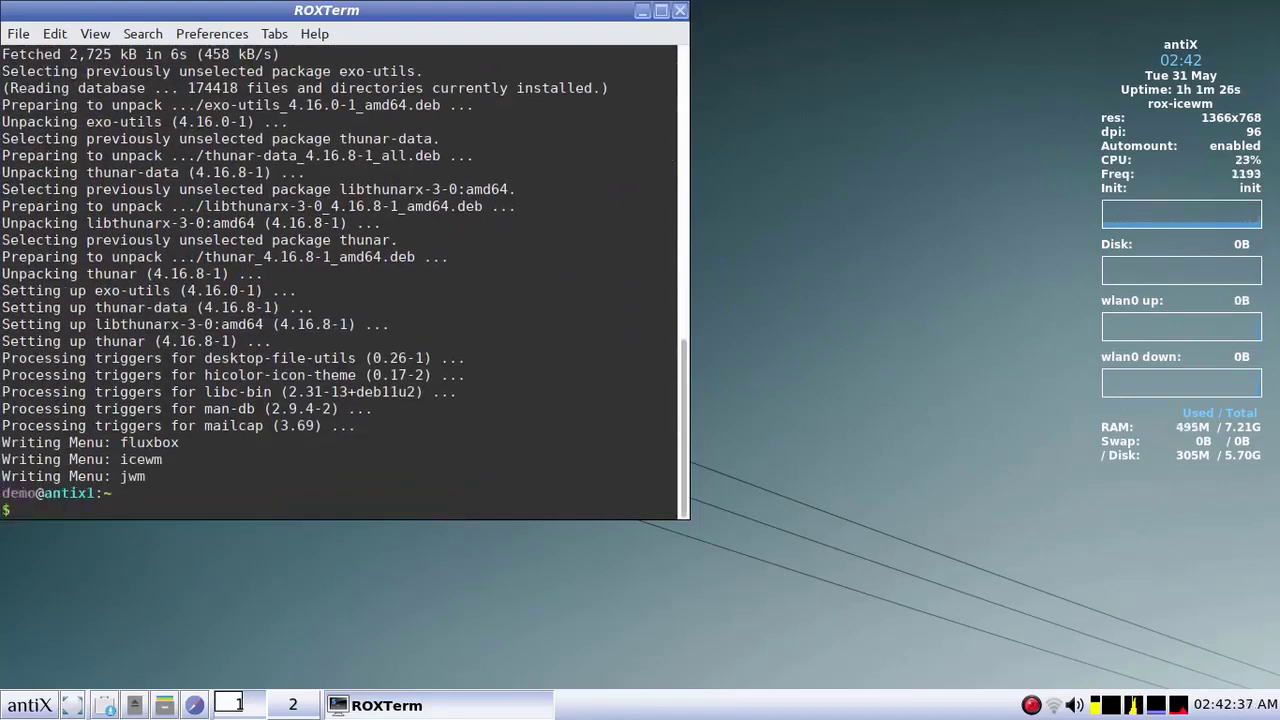
text(thunar)
Step: Launch Thunar, maximize its window, and browse the sda3 drive's system folders
key(Return)
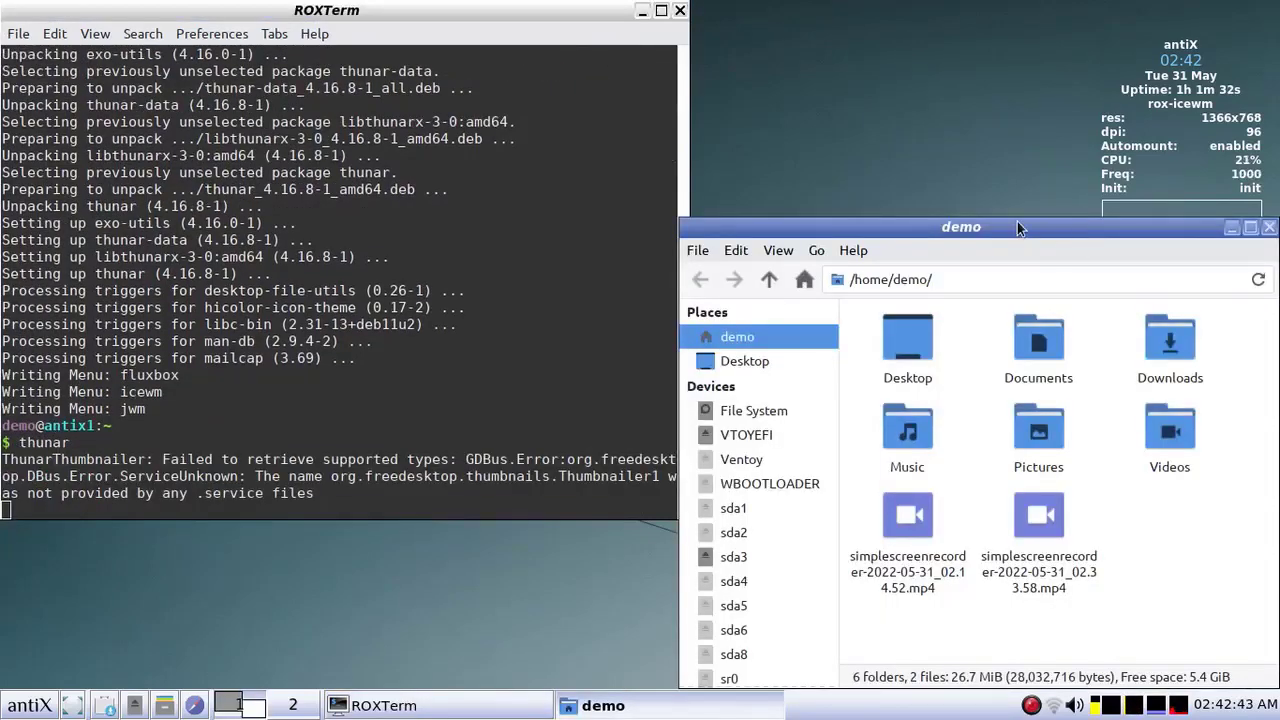
drag(1017, 222, 618, 122)
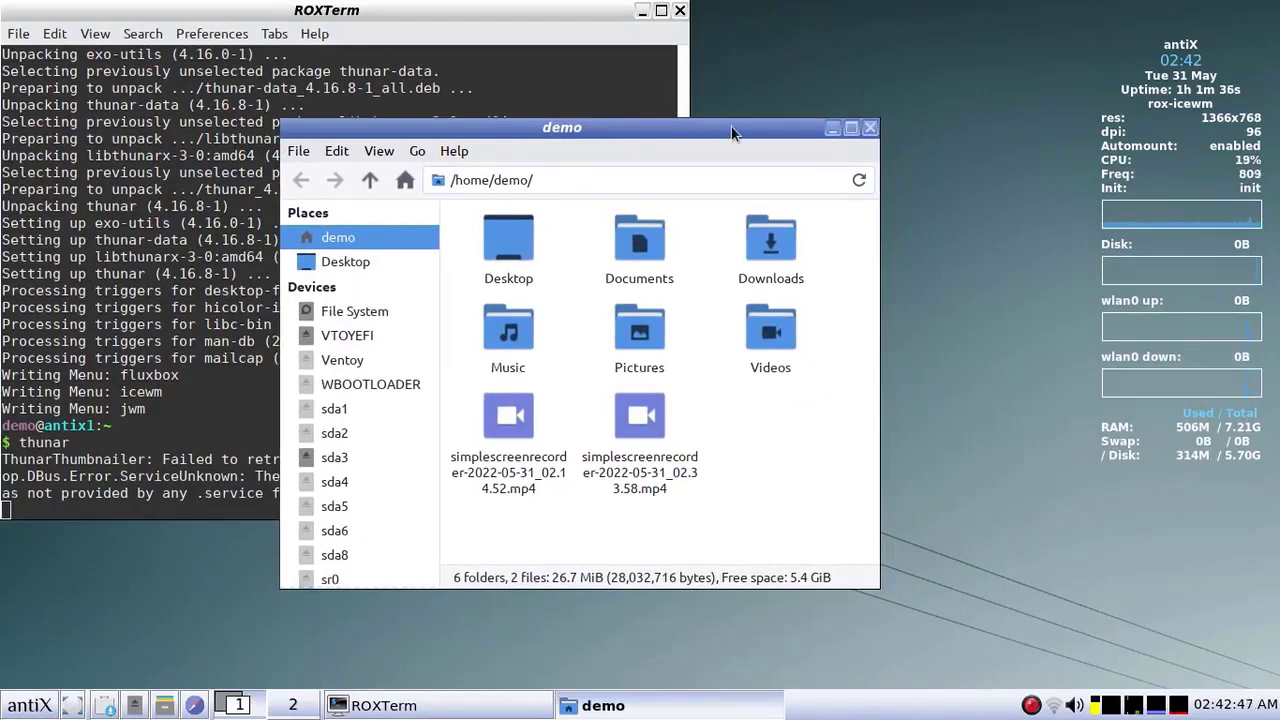
click(851, 129)
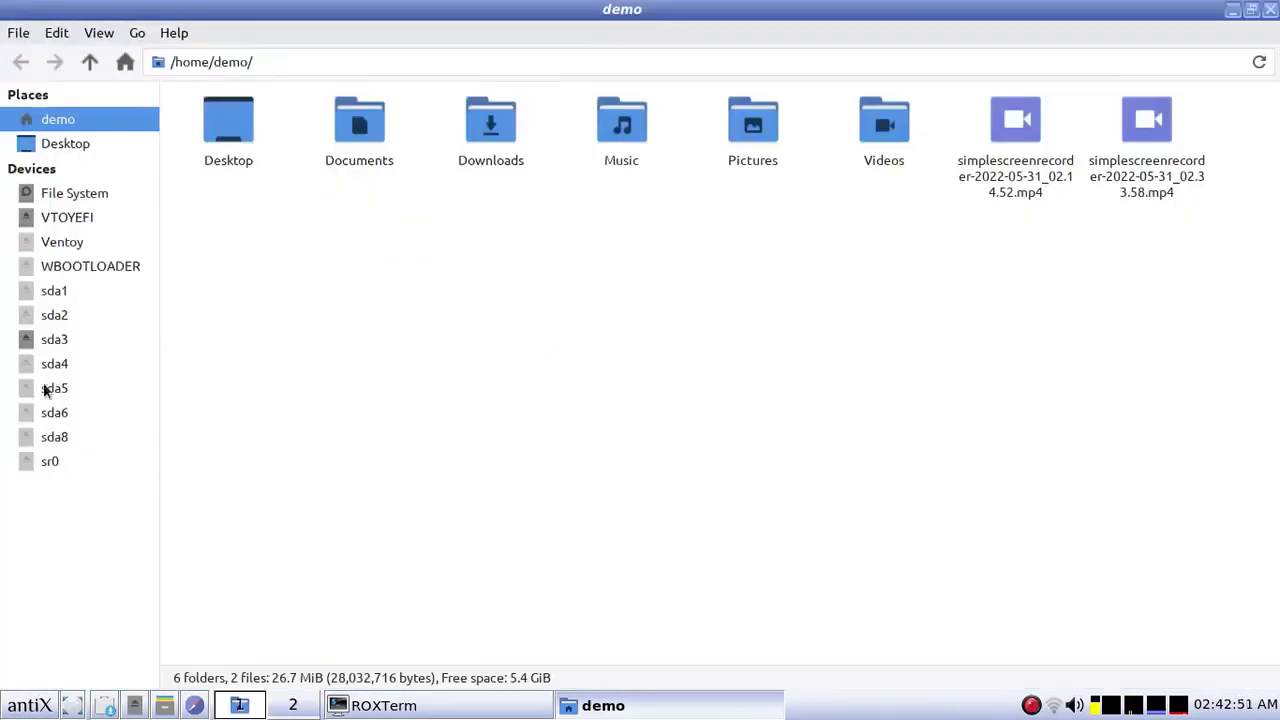
click(54, 340)
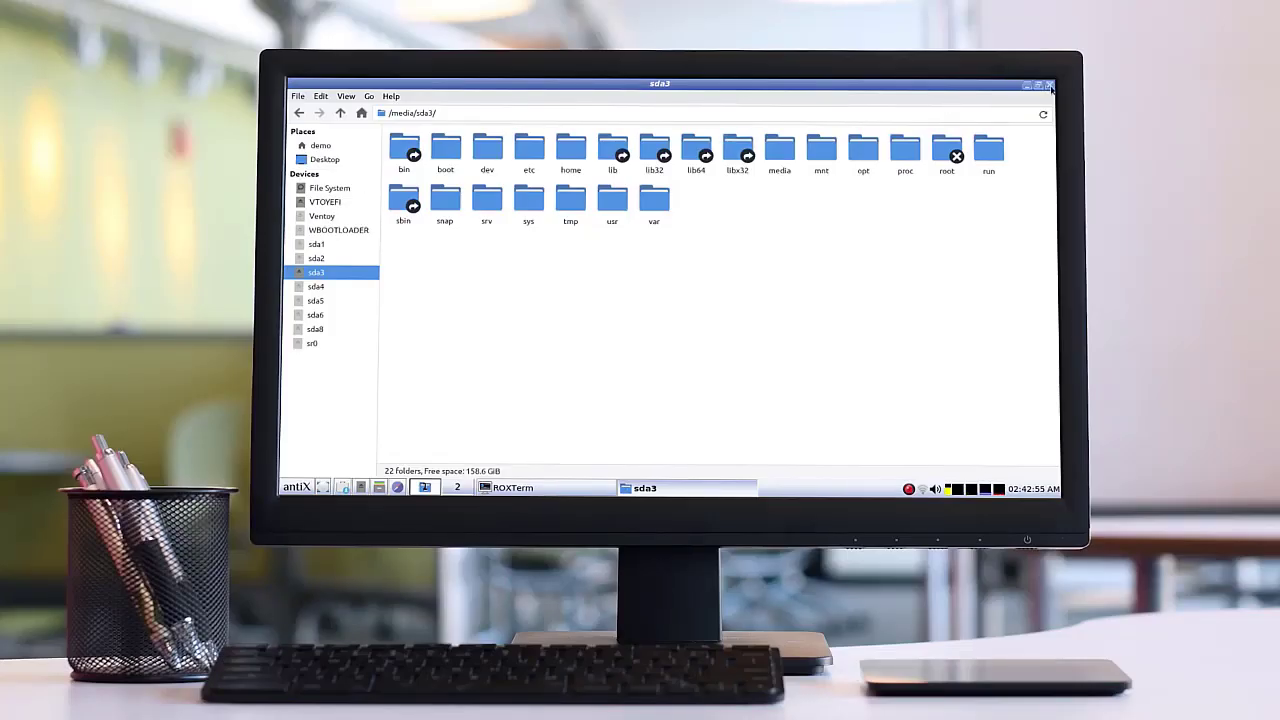
Step: Close Thunar, briefly open and dismiss the antiX menu, then maximize and restore ROXTerm
click(1048, 86)
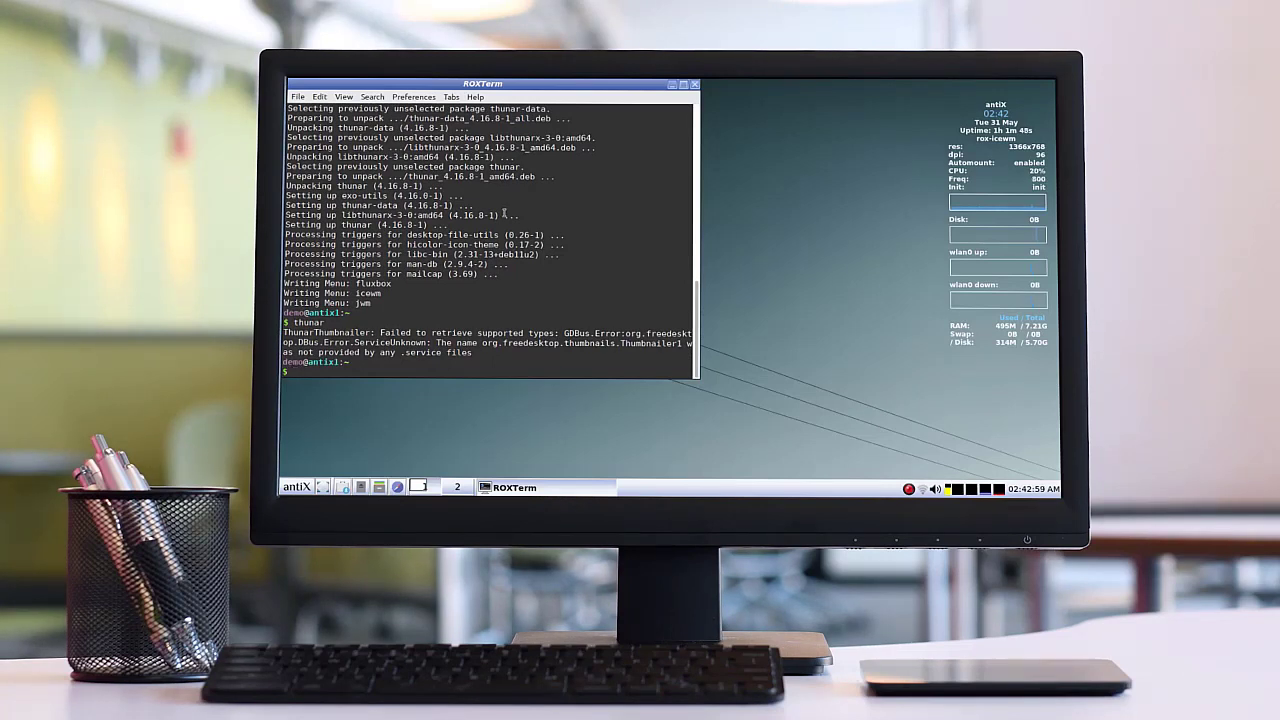
click(296, 487)
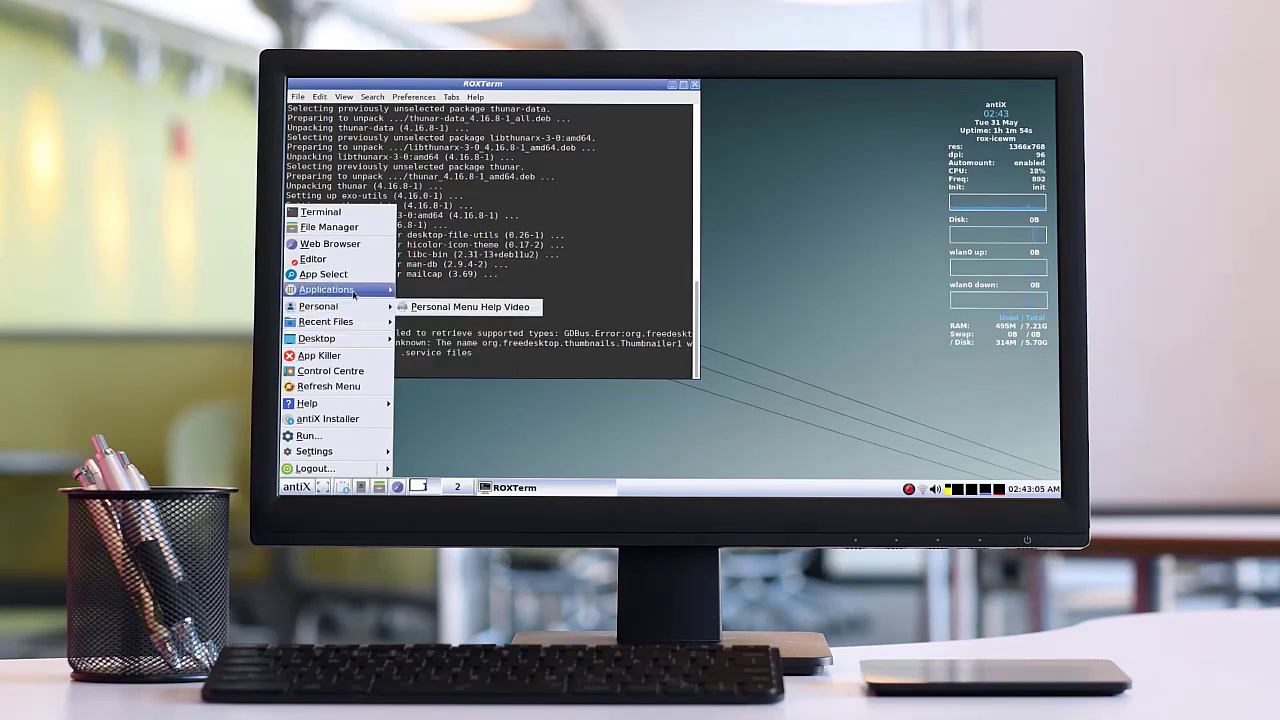
click(797, 203)
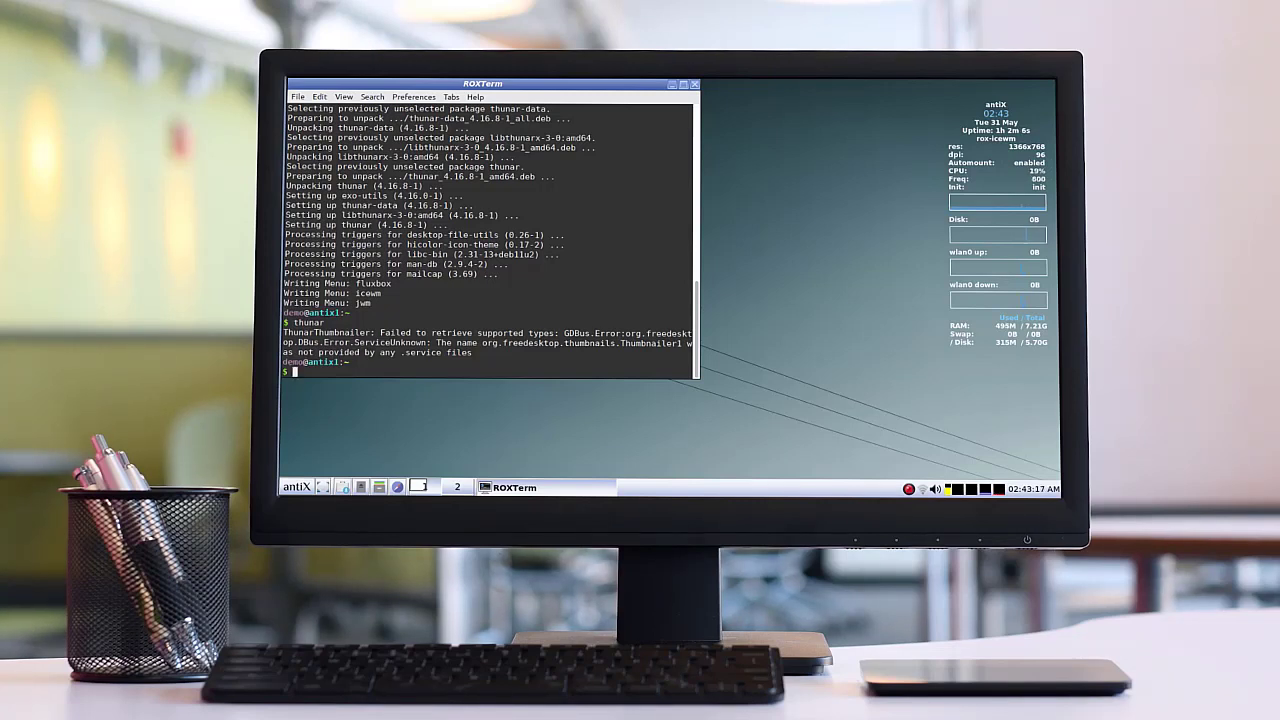
click(683, 84)
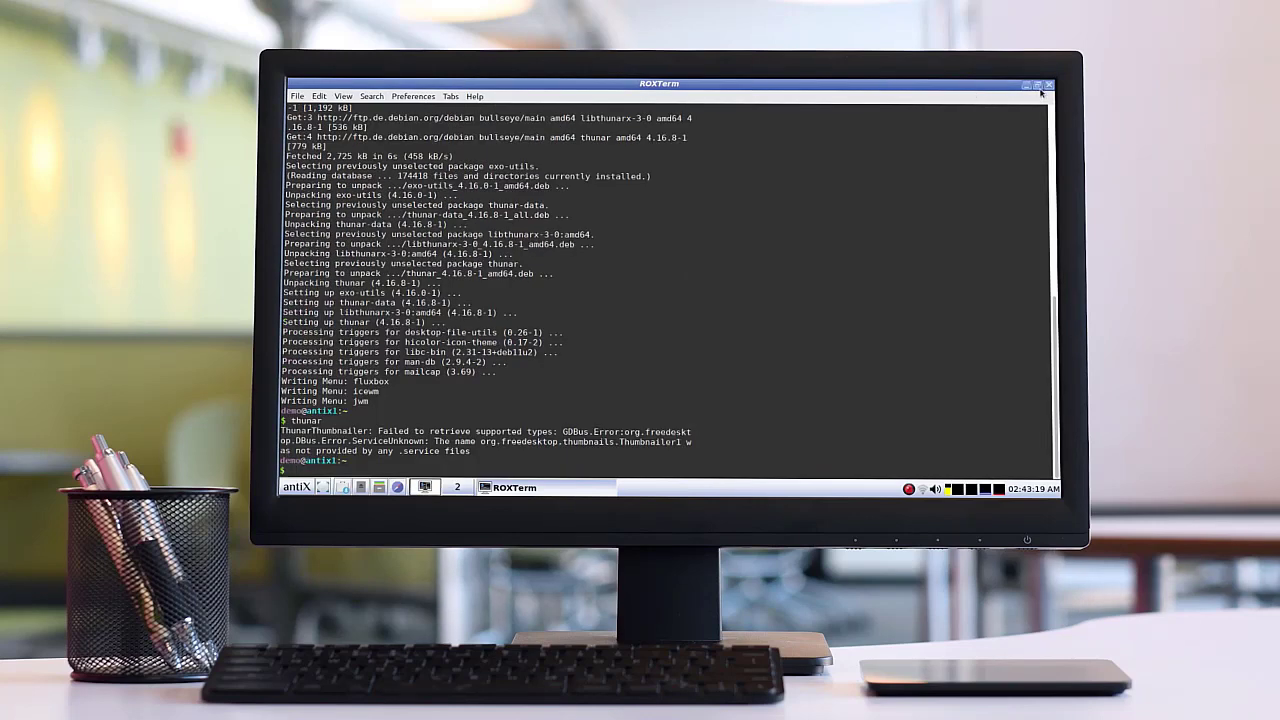
click(1038, 86)
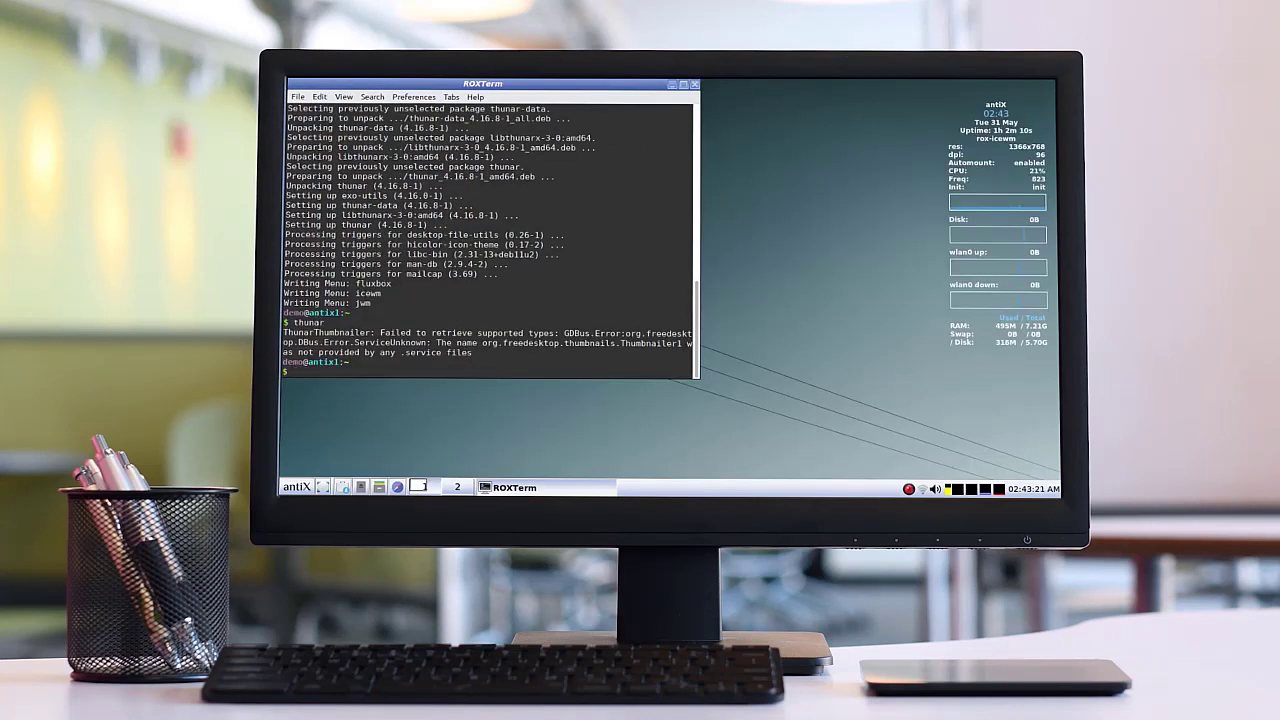